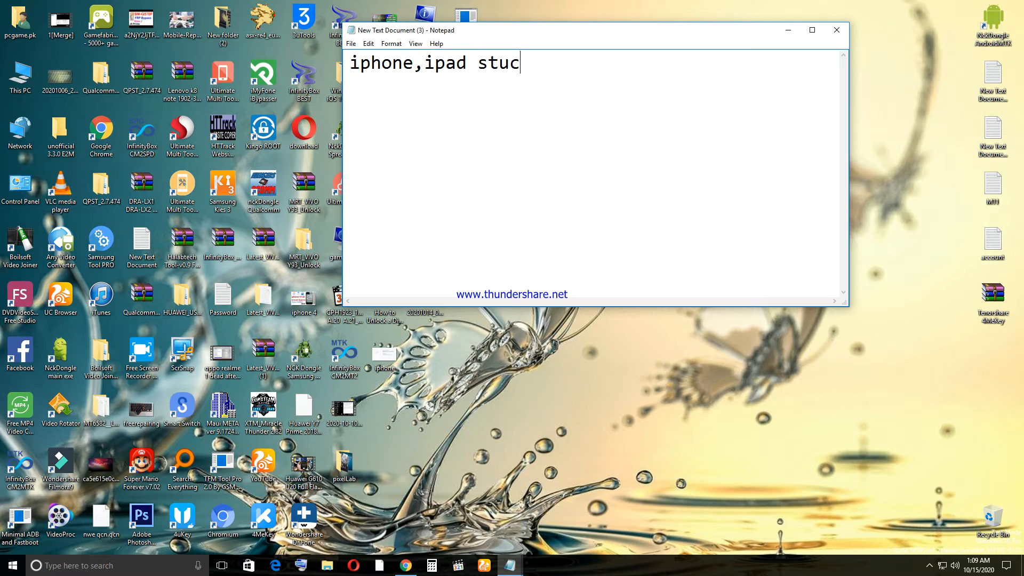
Step: Complete the note's first line as "iphone,ipad stuck recovery mode fix," and add a separate line reading "stuck apple logo fix,"
type("covery mode")
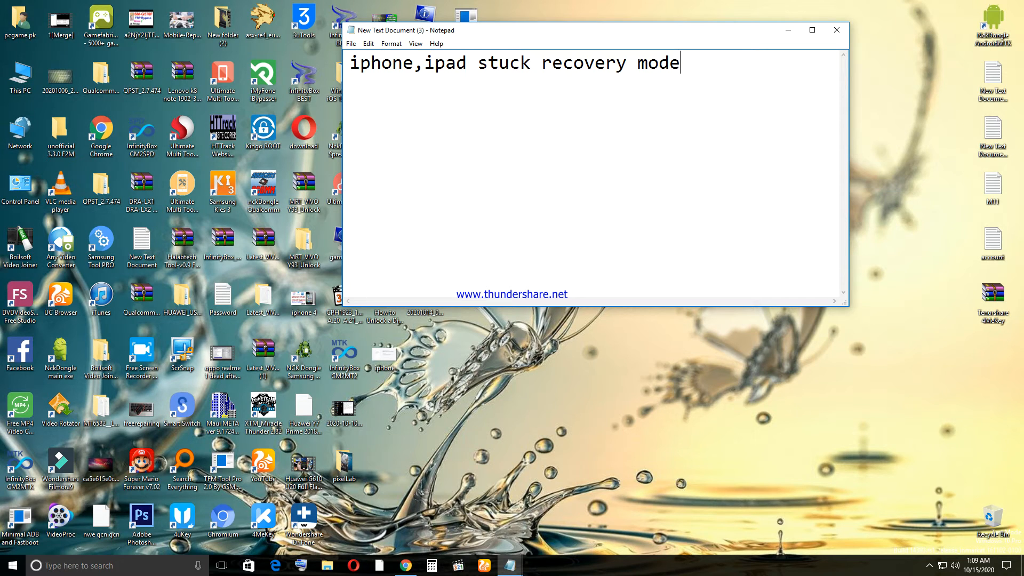
type(" fix,")
key("Return")
key("Return")
type("stuck appl")
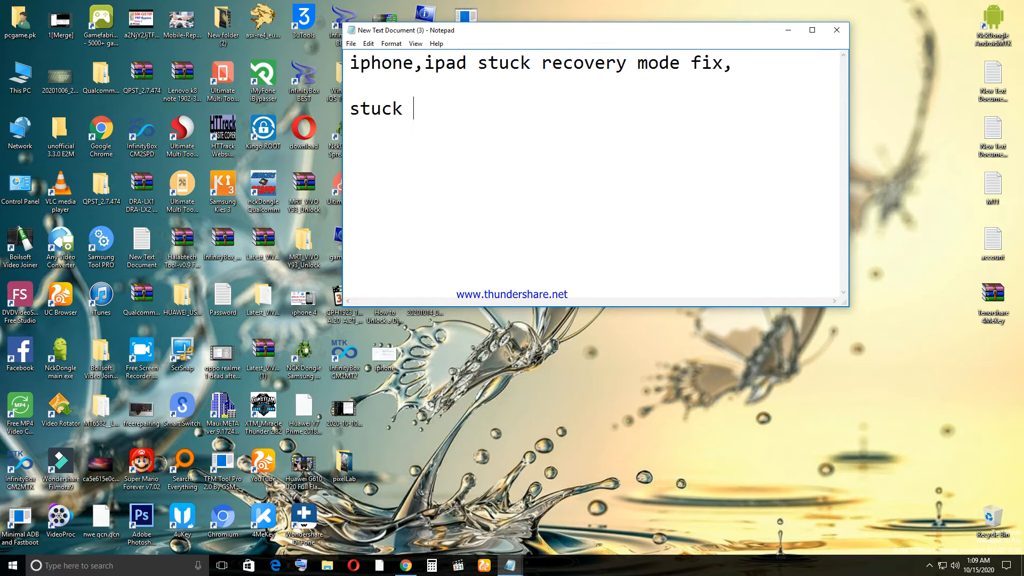
type("e ")
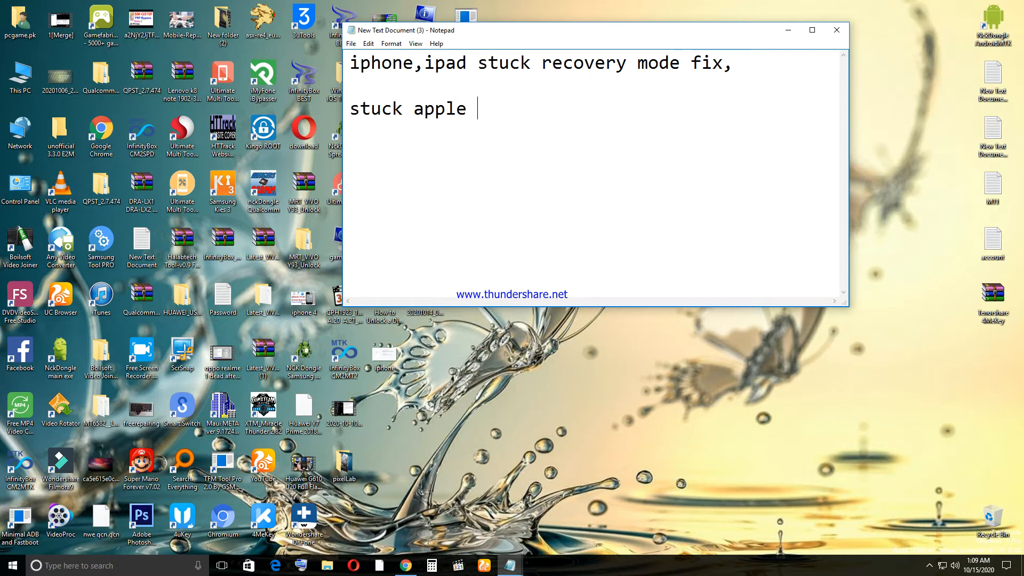
type("logo fii")
key("BackSpace")
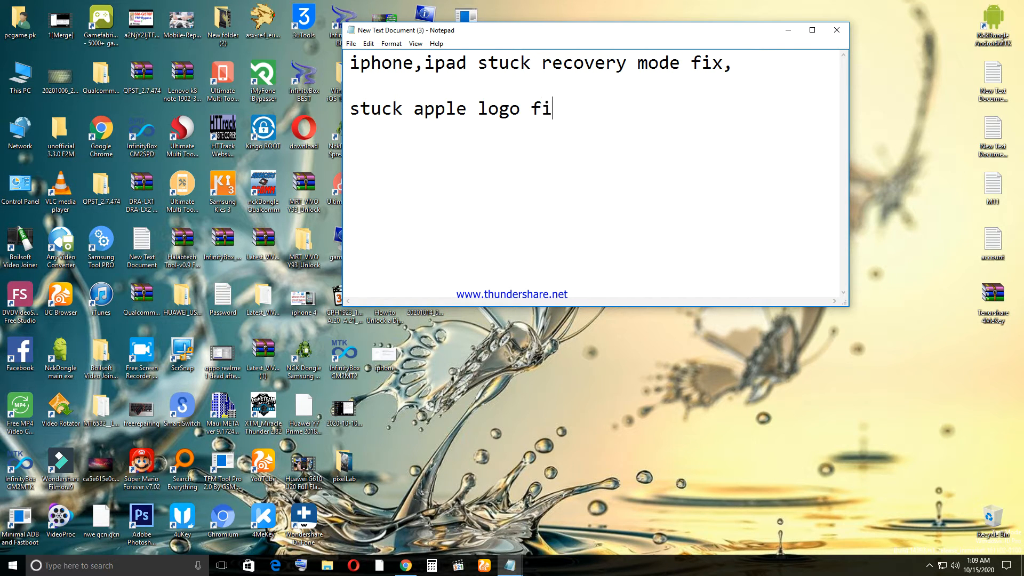
type("x ")
Step: Add the line "IOS 14 System repair best software," below the apple logo line in the note
type("I")
type("OS")
type(" 14 ")
type("S")
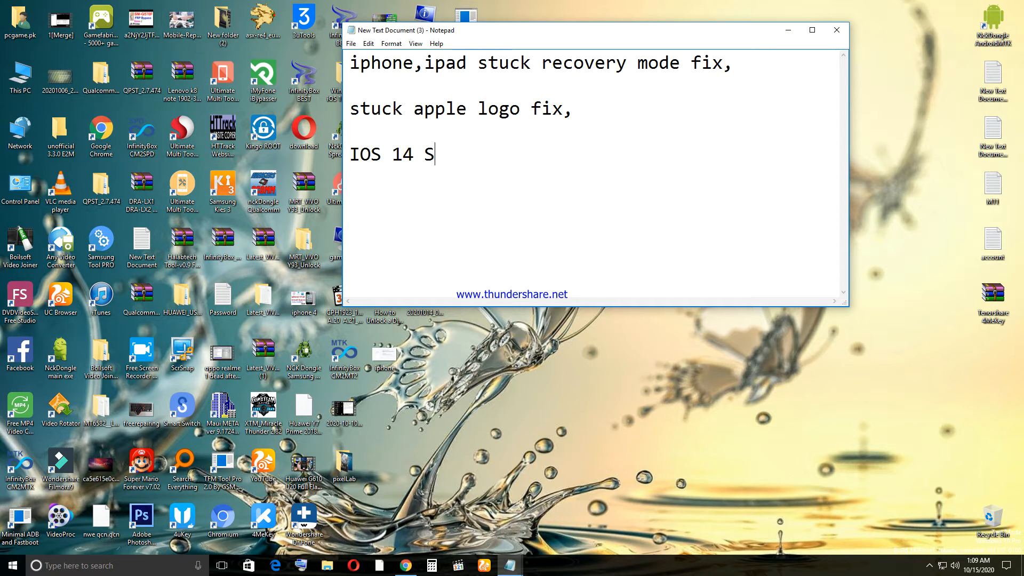
type("ystem ")
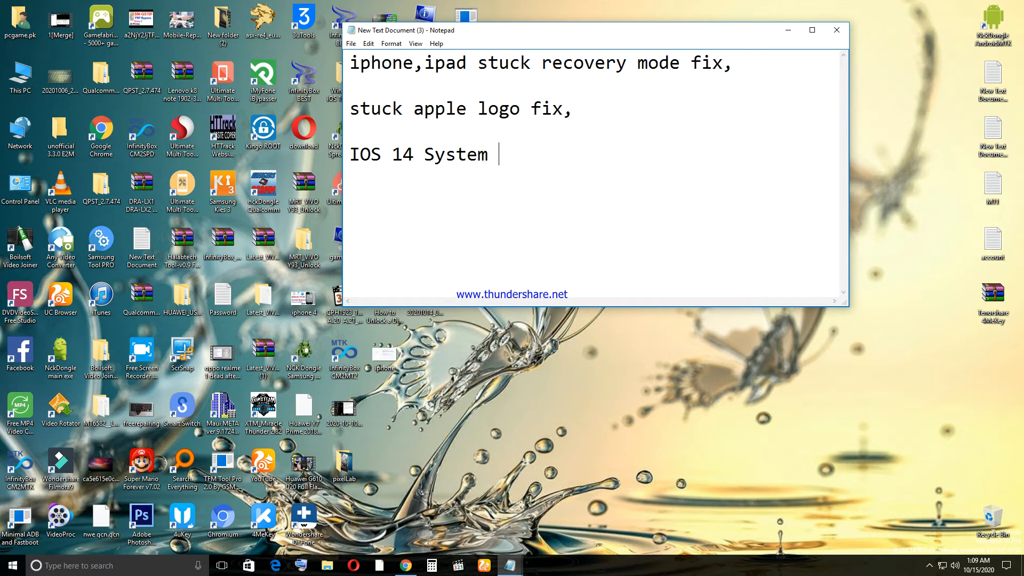
type("repair be")
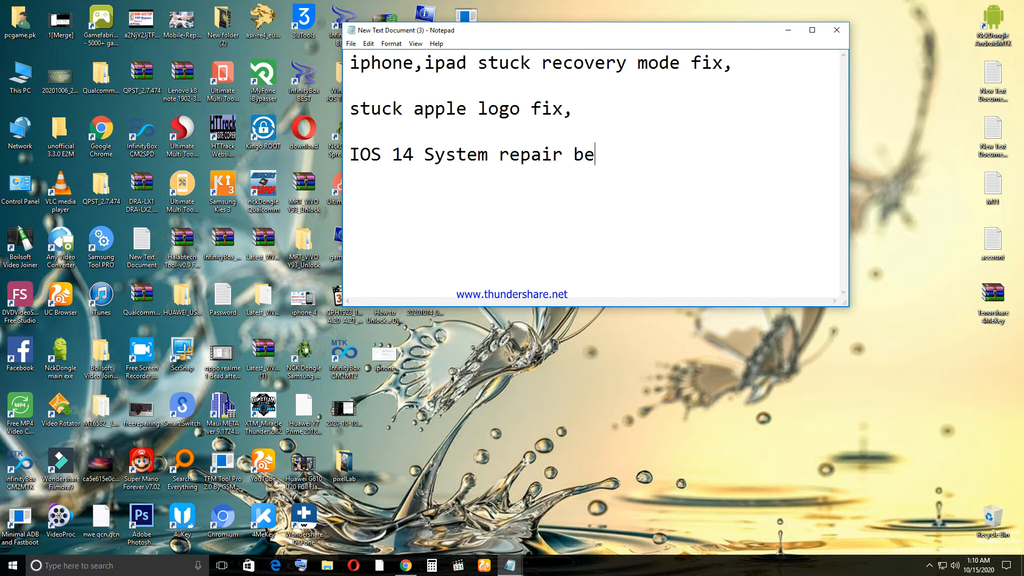
type("st software")
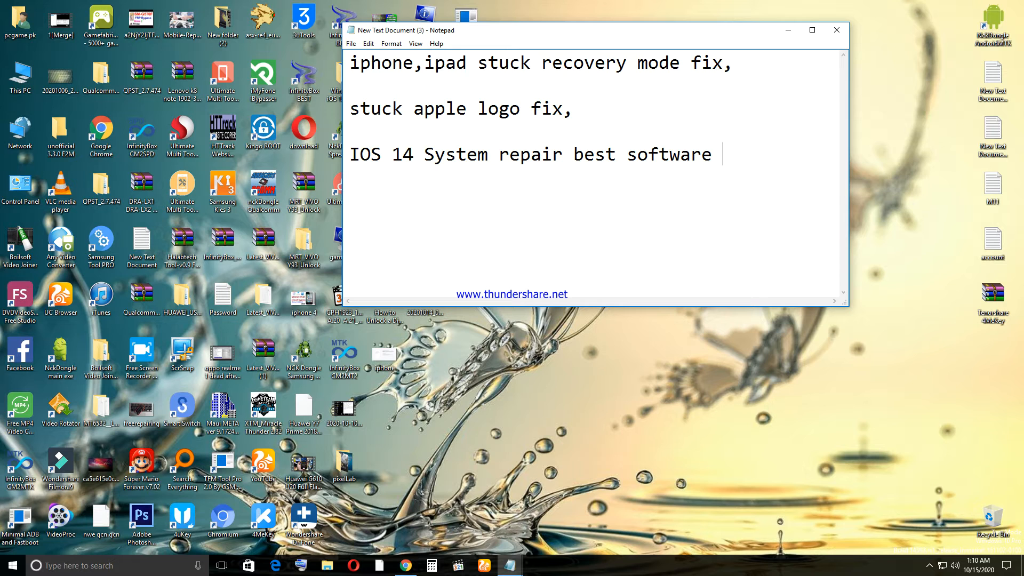
key("BackSpace")
type(",")
Step: Add two more spaced lines to the note reading "how to download" and "now go to browser"
key("Return")
key("Return")
type("how to")
key("BackSpace")
key("BackSpace")
key("BackSpace")
key("BackSpace")
key("BackSpace")
key("BackSpace")
key("BackSpace")
type("how to download")
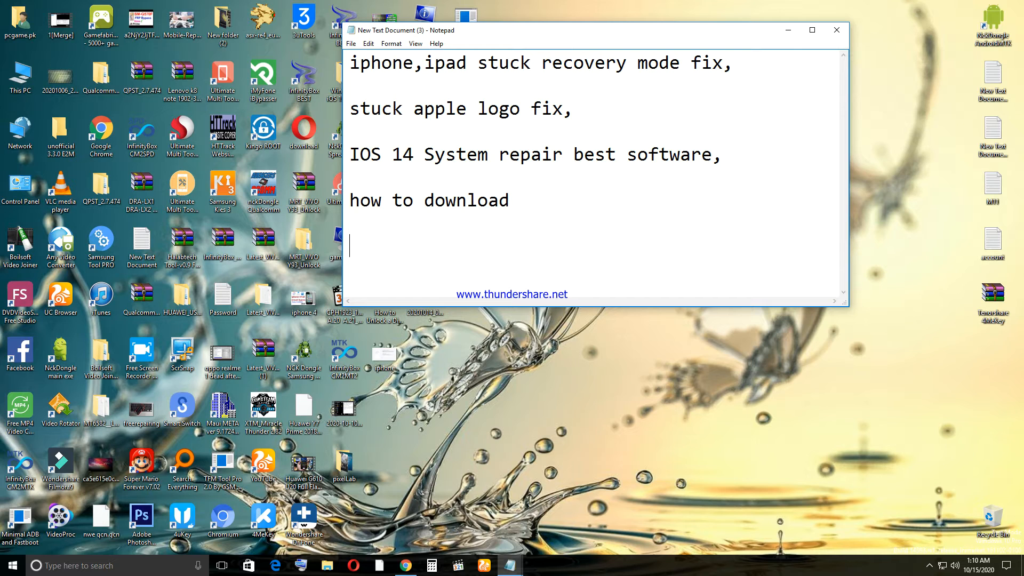
type(" now go to")
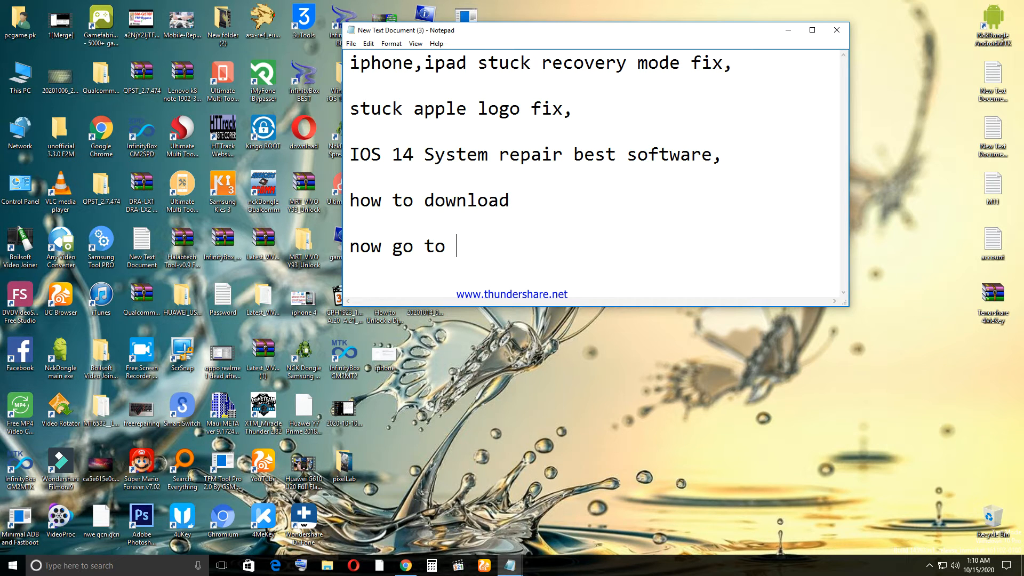
type("browser")
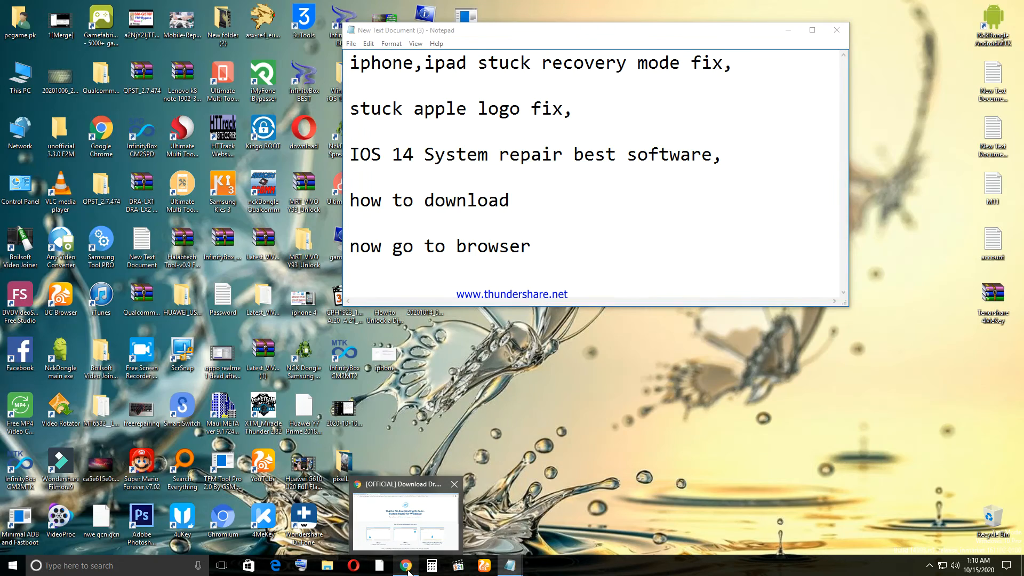
Step: Open a new maximized Chrome window and load the copied drfone.wondershare.com link to the iOS update problems page
left_click(409, 568)
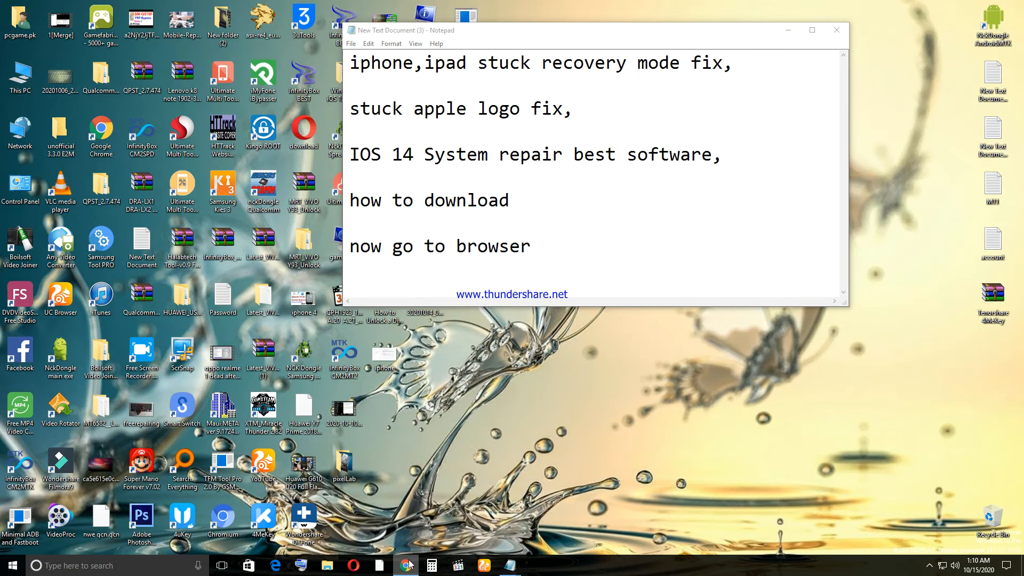
right_click(409, 565)
left_click(411, 542)
left_click(409, 564)
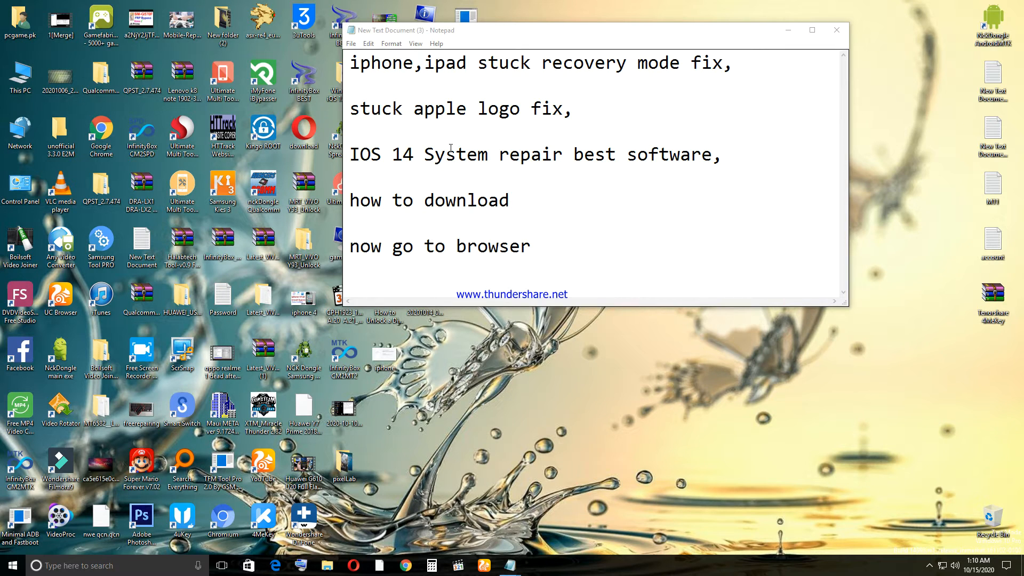
left_click_drag(483, 33, 571, 50)
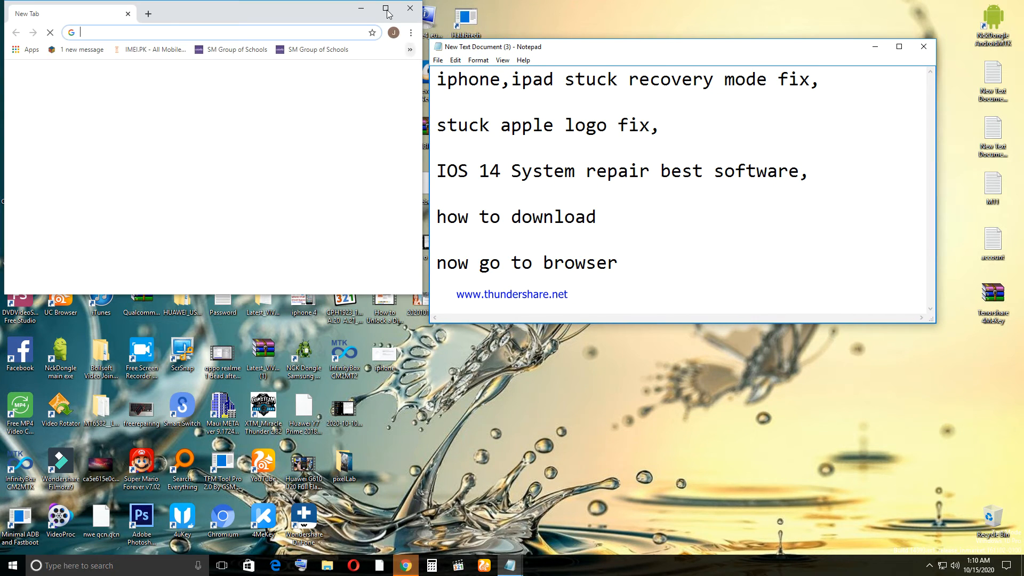
left_click(386, 9)
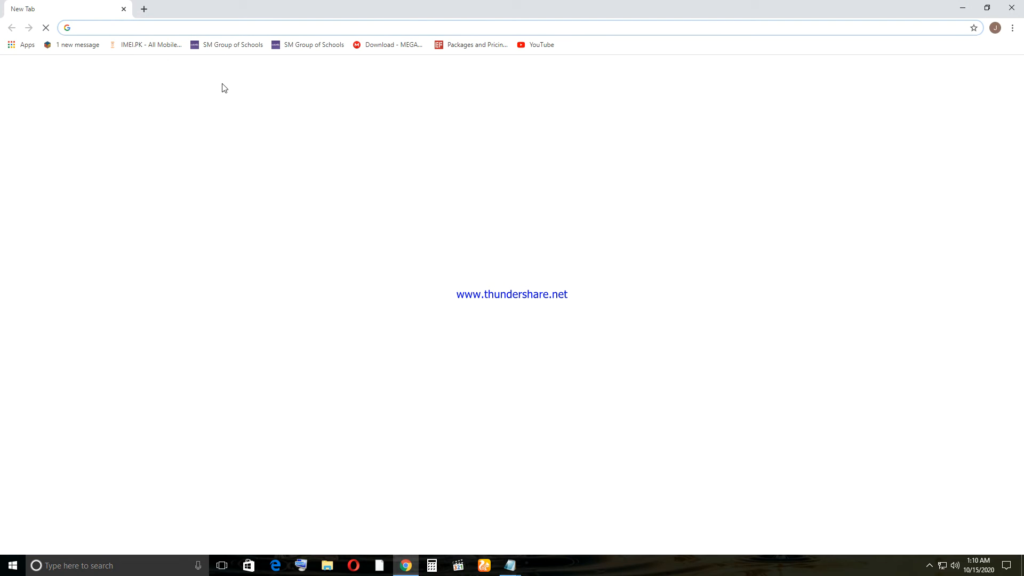
right_click(173, 32)
left_click(213, 96)
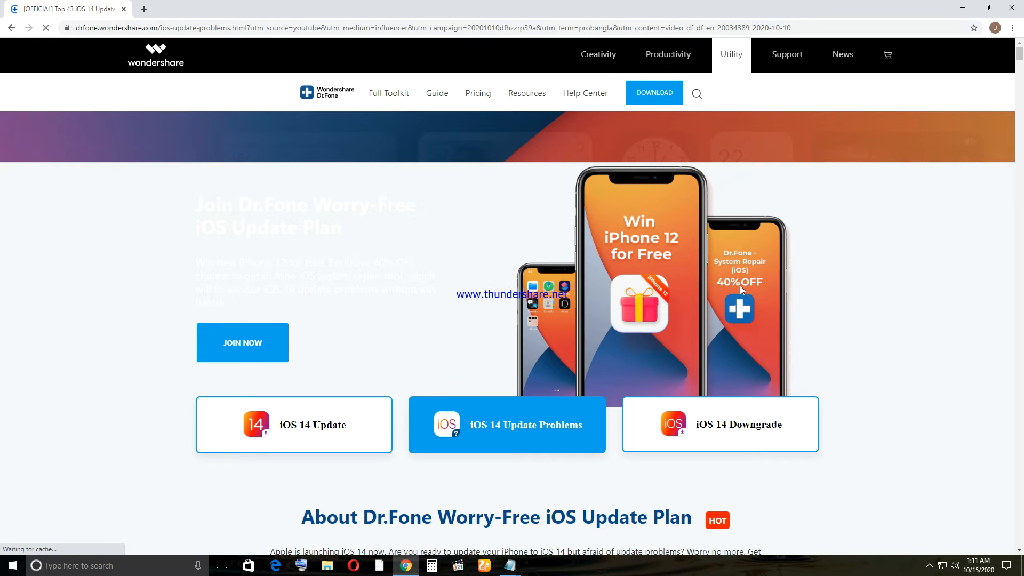
Step: Start the PC download of Dr.Fone System Repair from the "1.2 Stuck on Verifying iOS 14 Update" section
scroll(740, 286, "down", 1)
scroll(736, 202, "down", 1)
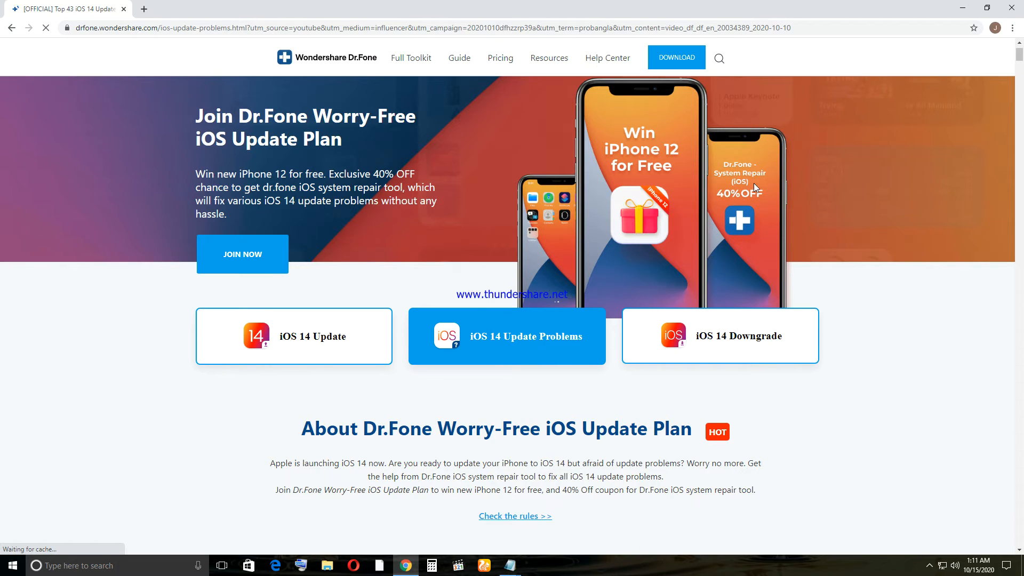
scroll(730, 196, "down", 1)
scroll(730, 195, "down", 10)
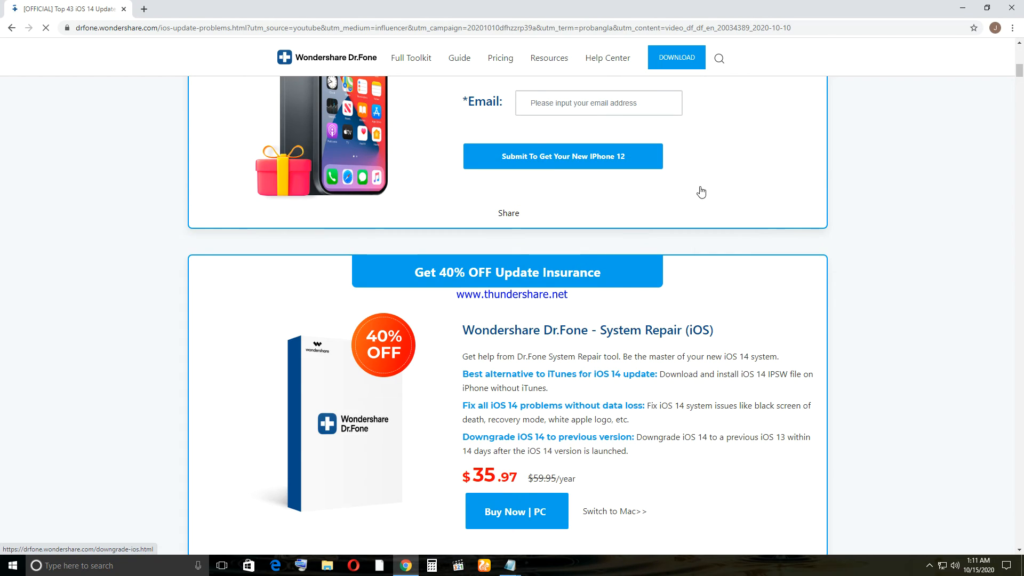
scroll(670, 206, "up", 2)
scroll(559, 165, "down", 3)
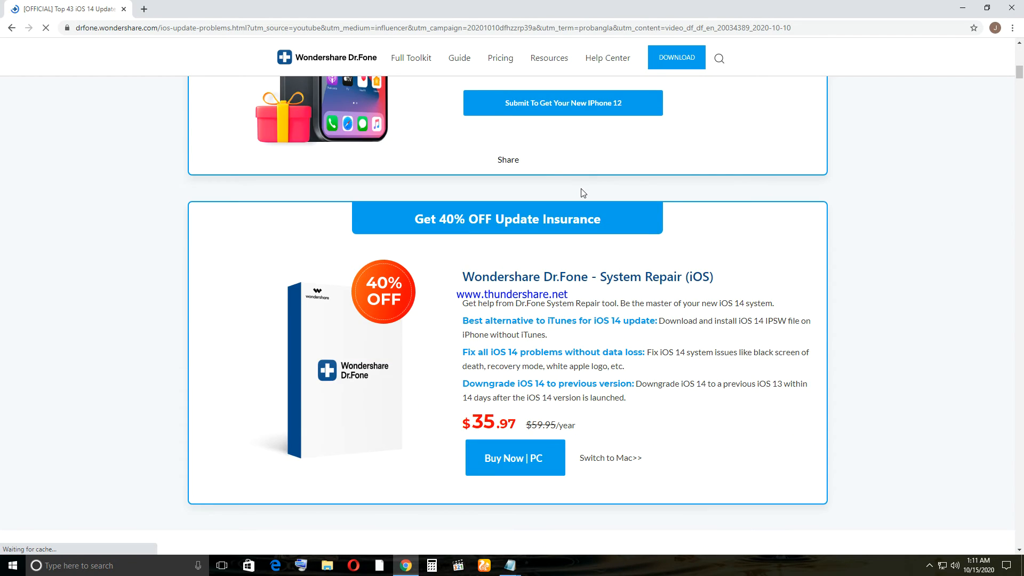
scroll(582, 193, "down", 3)
scroll(512, 301, "down", 6)
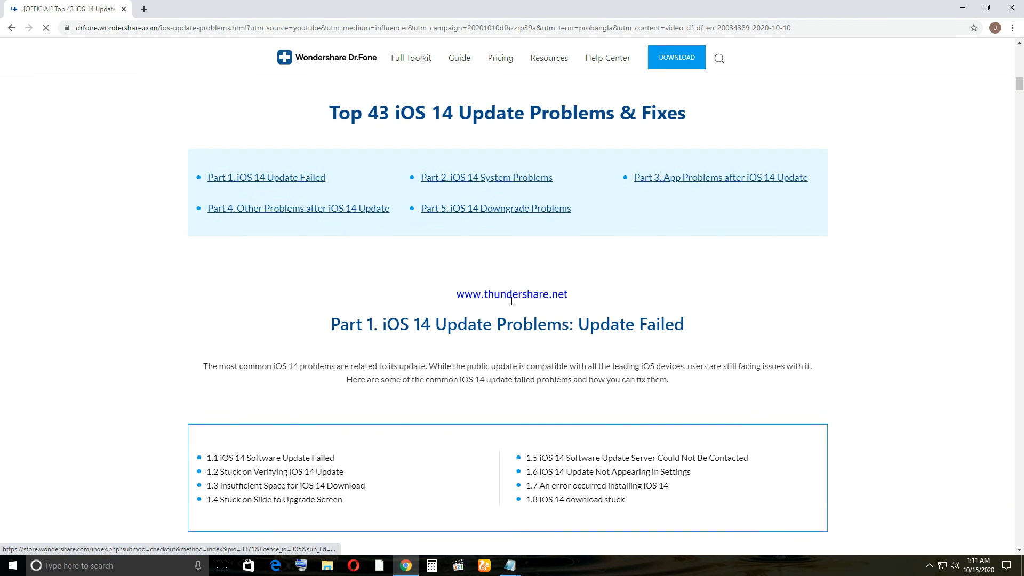
scroll(511, 301, "down", 15)
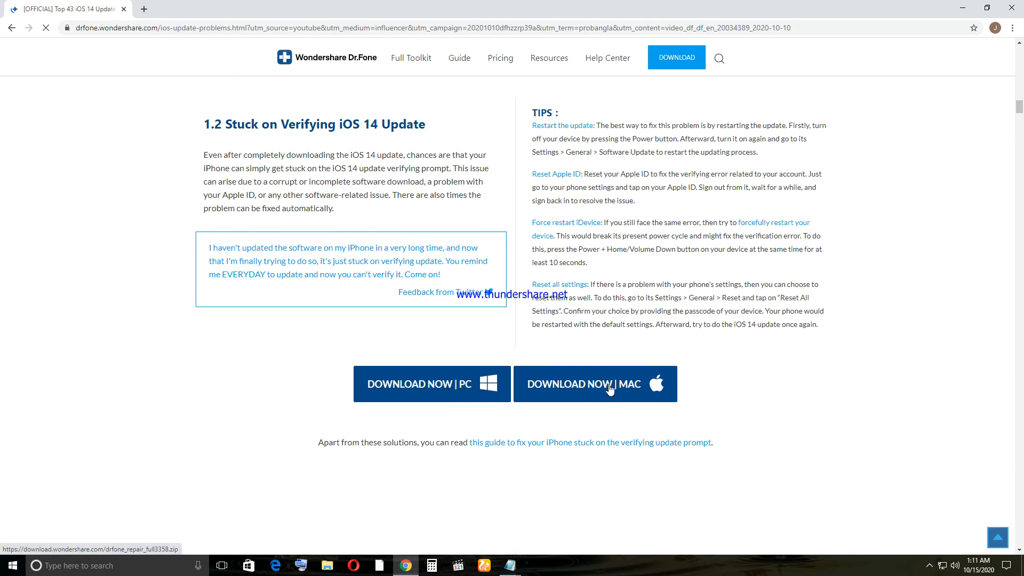
left_click(426, 382)
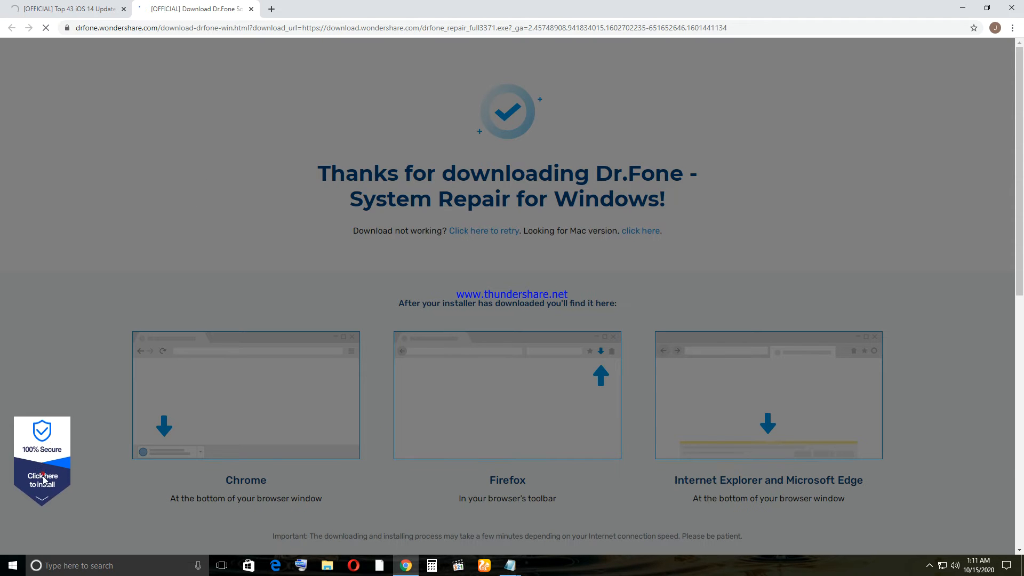
Step: Return to the iOS update problems page, restart the PC download, and open the downloaded drfone_repair setup file
left_click(43, 501)
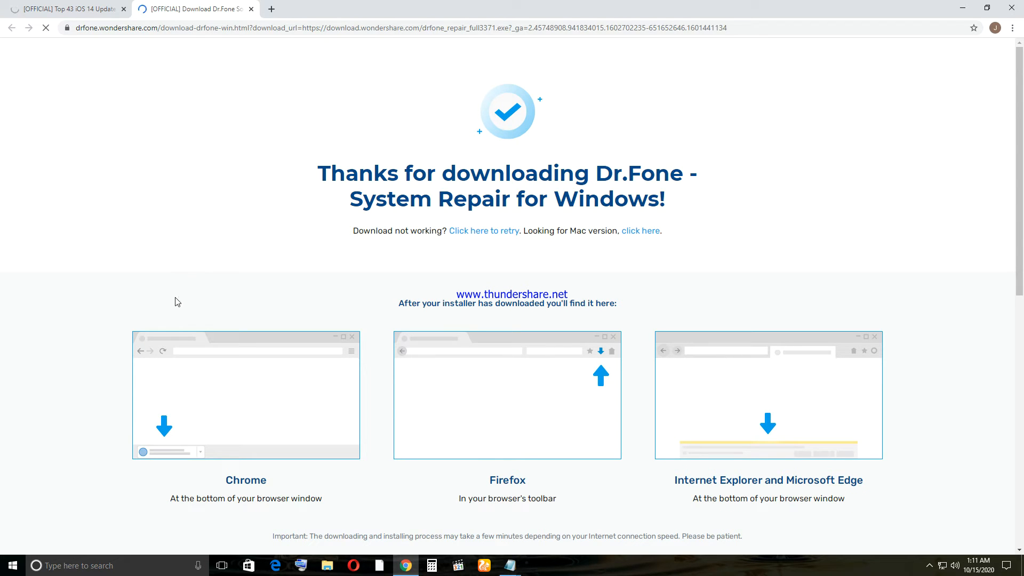
left_click(79, 9)
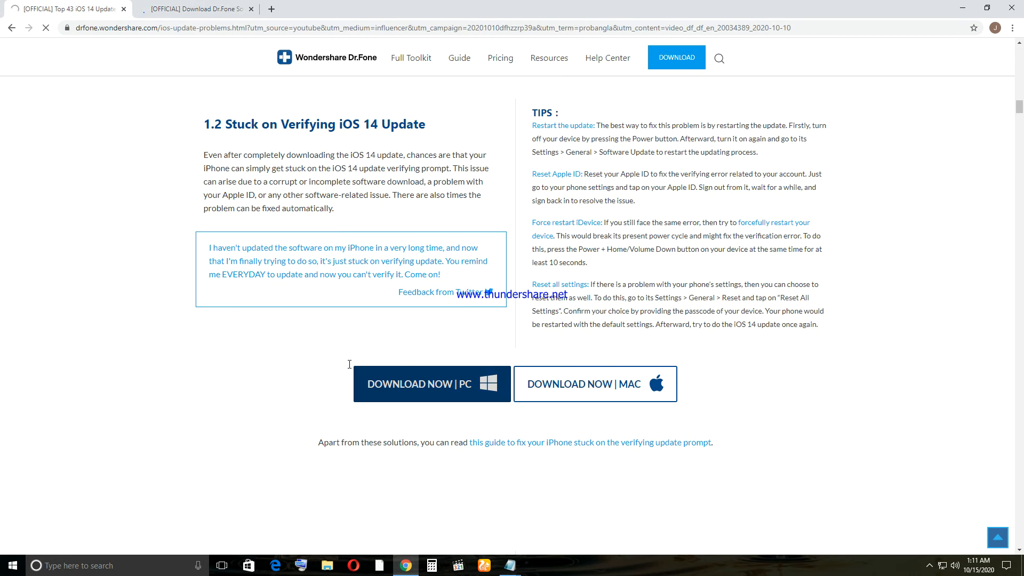
key("ctrl+Tab")
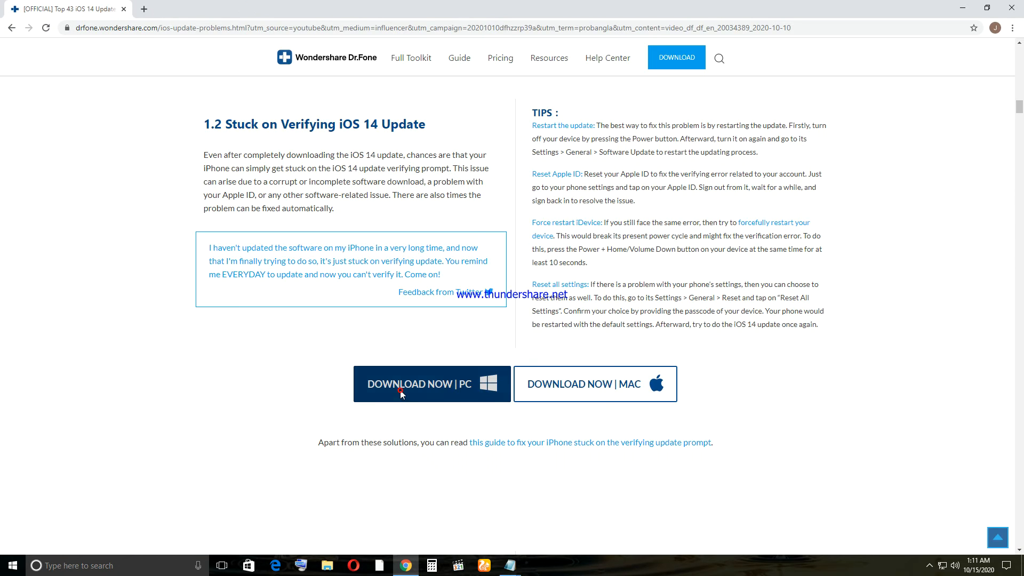
left_click(400, 392)
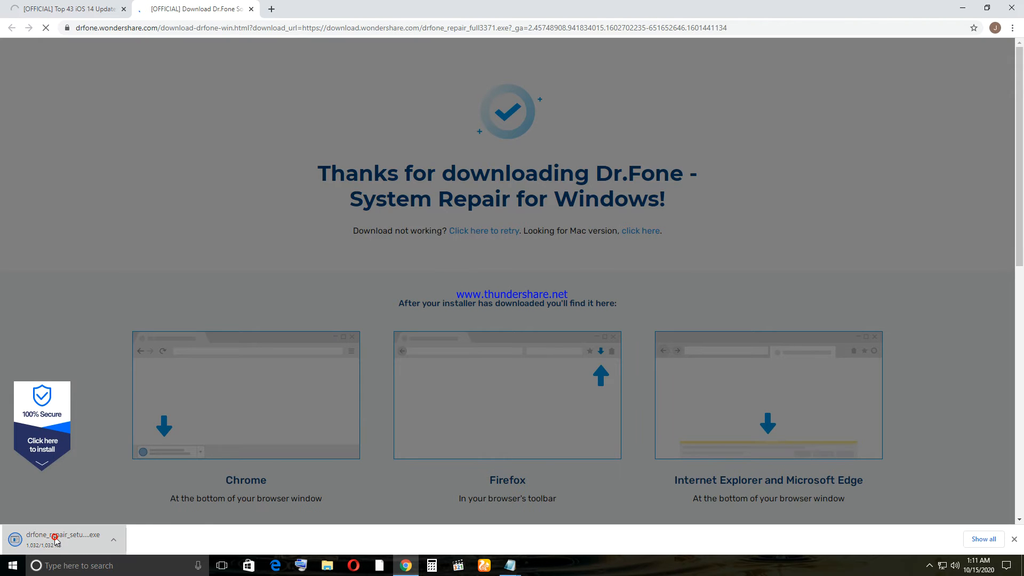
left_click(57, 540)
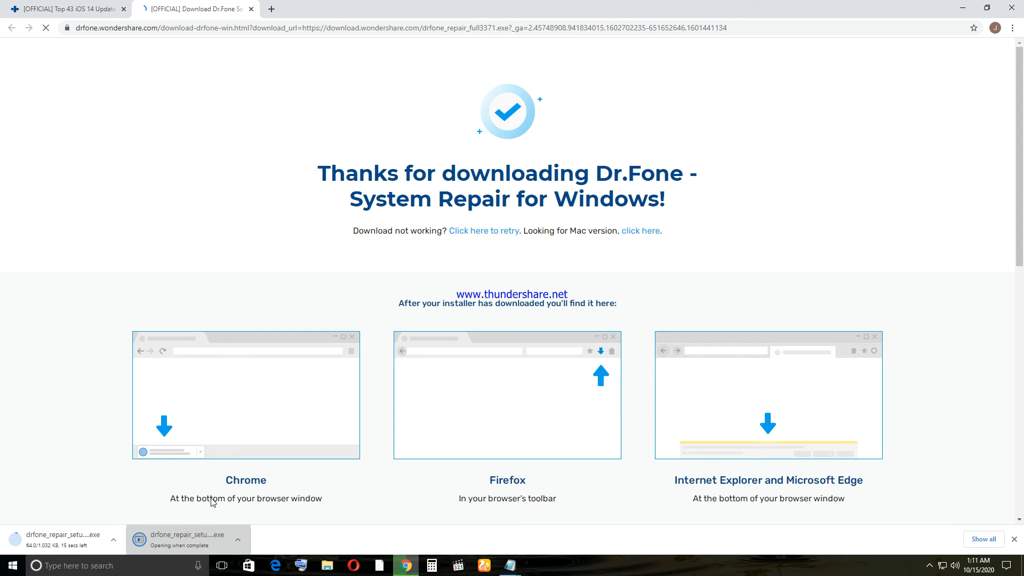
Step: Cancel the duplicate drfone_repair setup download and return to the iOS update problems page
right_click(75, 544)
left_click(82, 537)
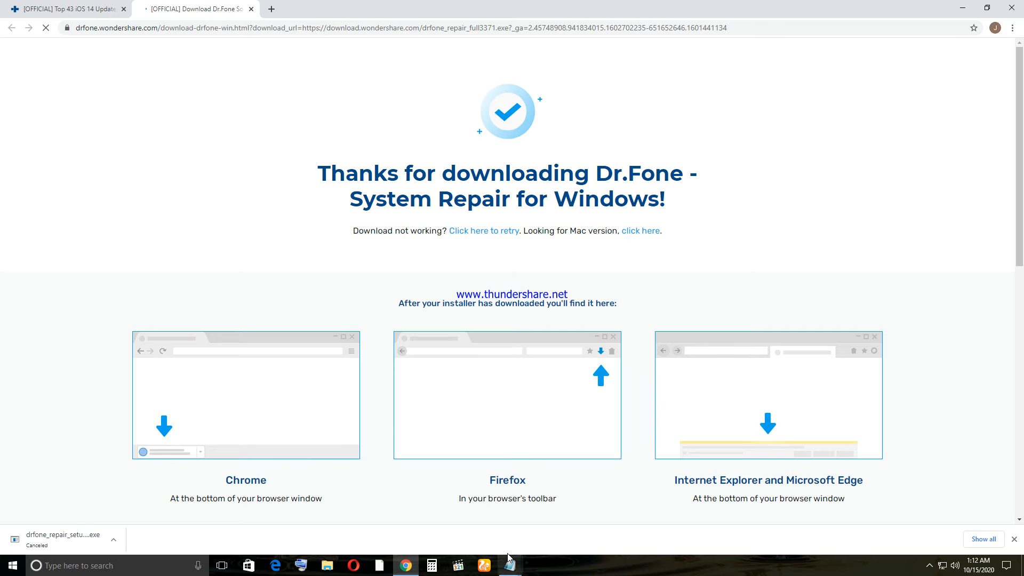
left_click(82, 12)
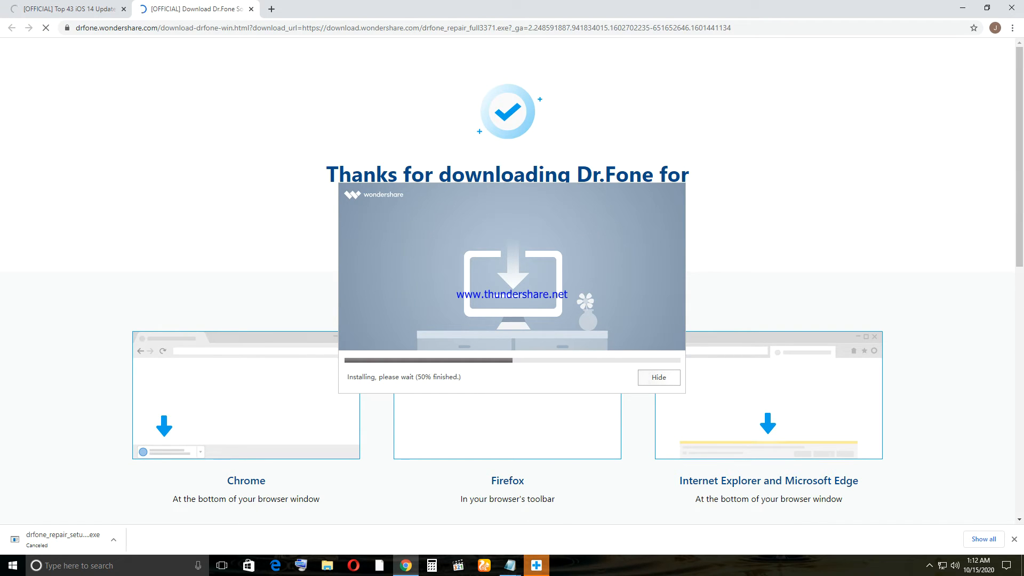
Step: Move the Wondershare installer window aside, close the browser's download thank-you tab, and keep the installer in front
left_click(543, 572)
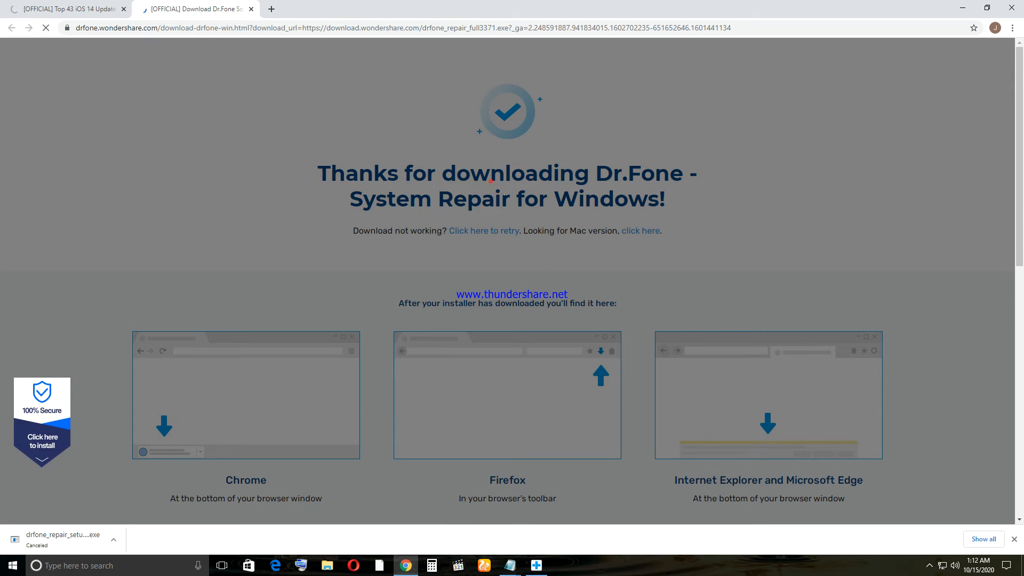
left_click_drag(500, 199, 491, 181)
left_click(414, 273)
left_click(536, 566)
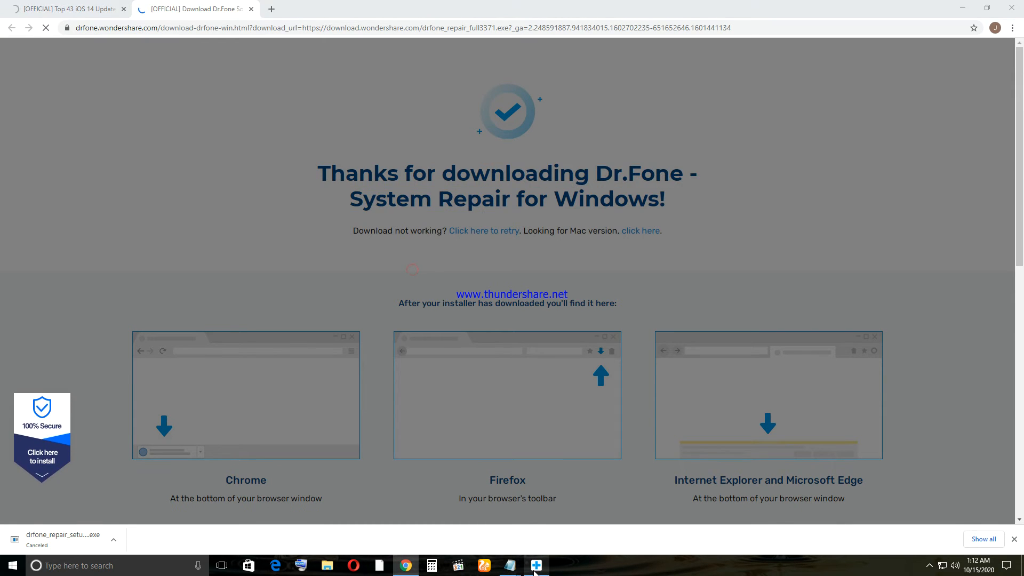
left_click(538, 568)
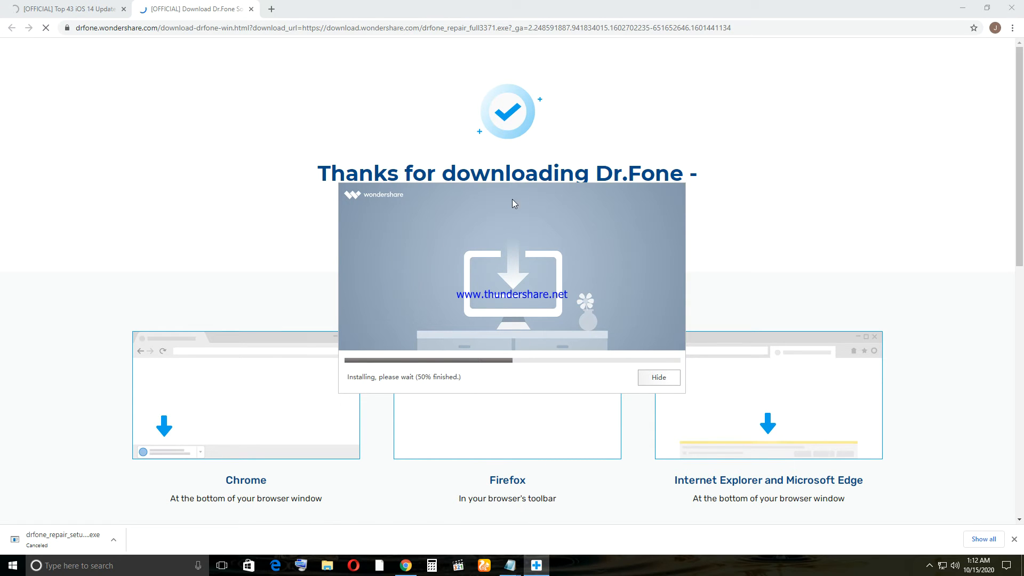
left_click_drag(528, 204, 338, 122)
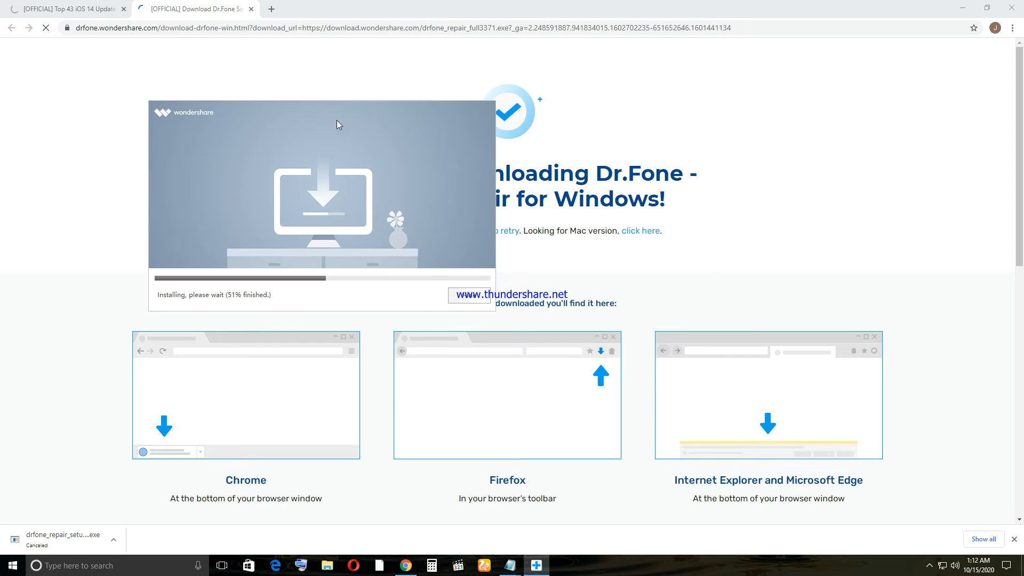
left_click(251, 9)
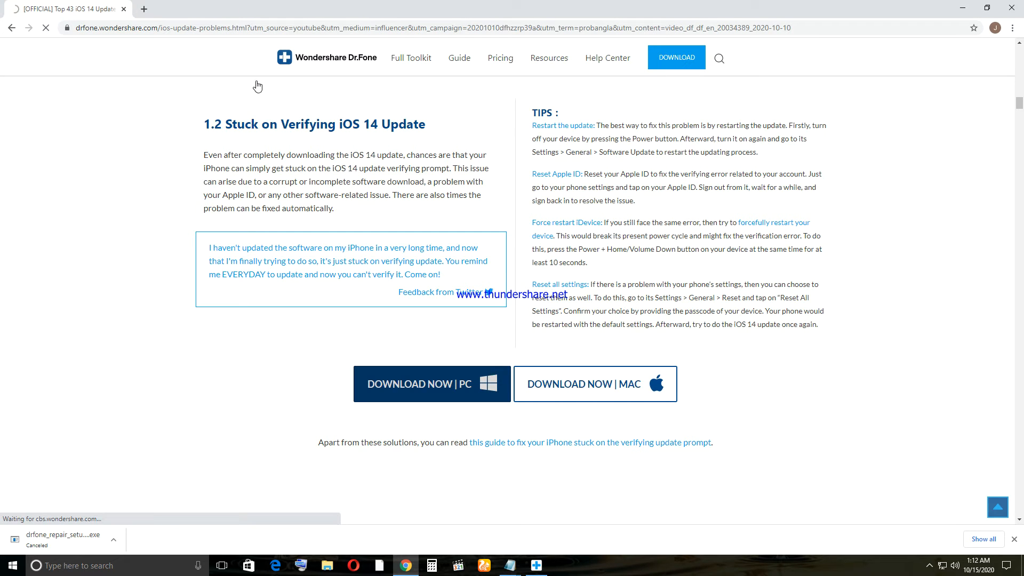
left_click(536, 565)
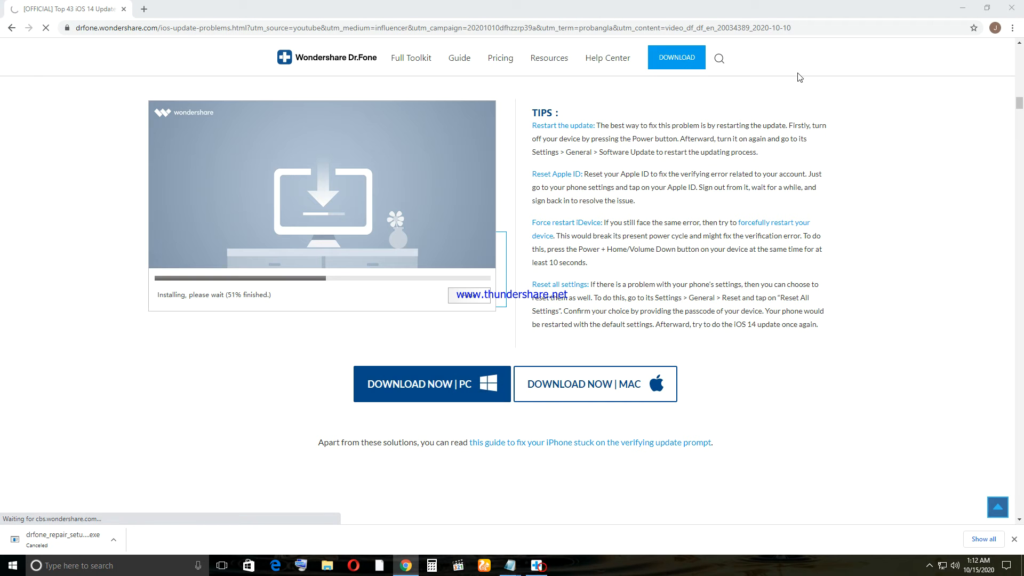
Step: Minimize the browser and place the Wondershare installer and the Notepad note side by side on the desktop
left_click(963, 10)
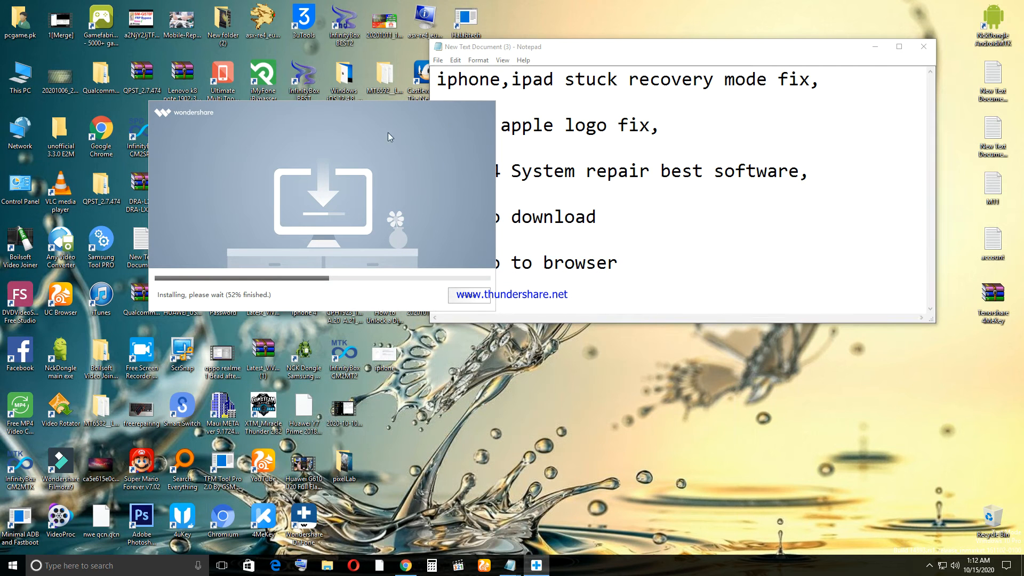
left_click_drag(338, 119, 261, 74)
left_click_drag(485, 52, 516, 109)
Step: Add the line "software installaling some wait please" at the end of the Notepad note
key("Return")
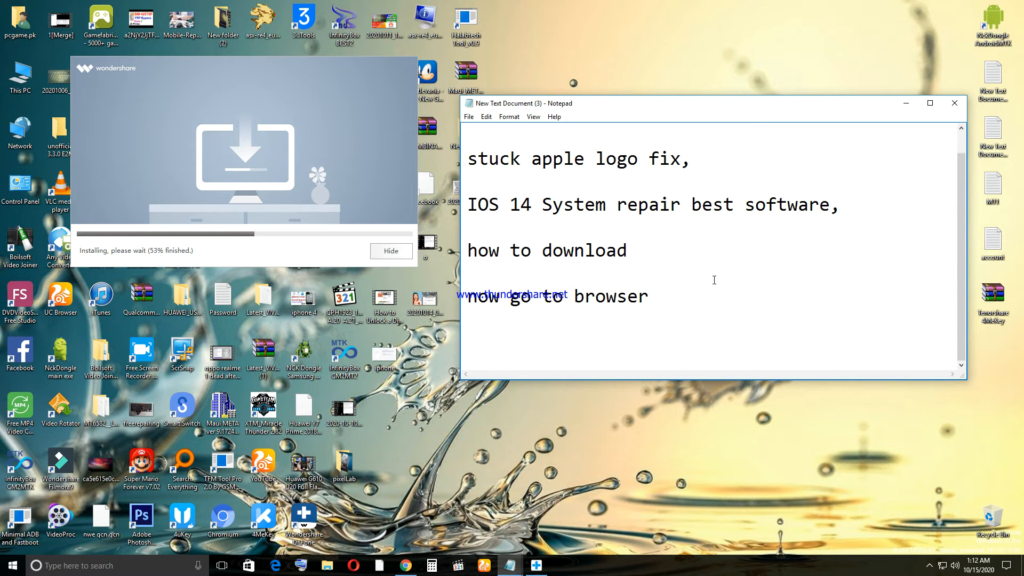
type("software in")
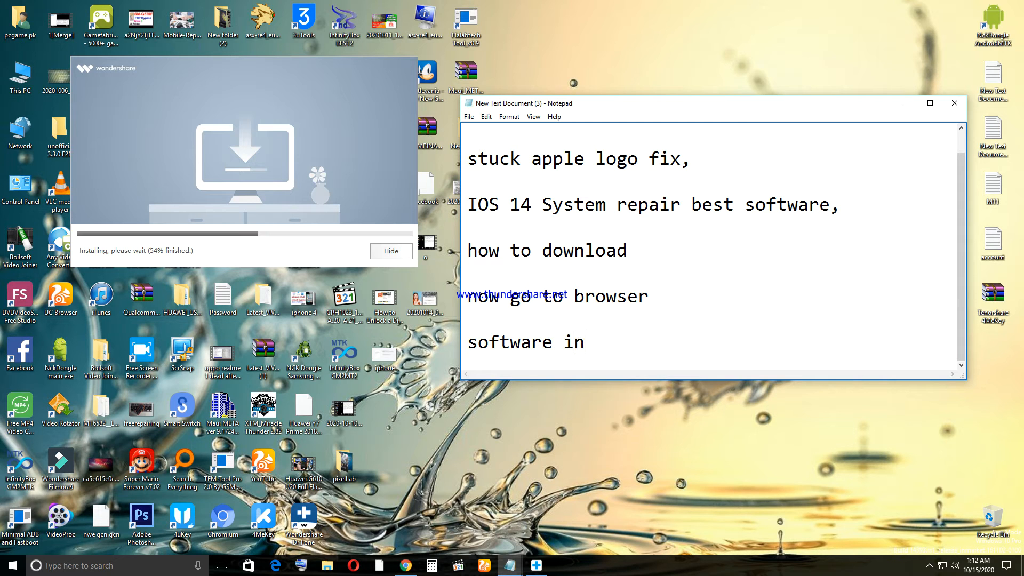
type("stallaling ")
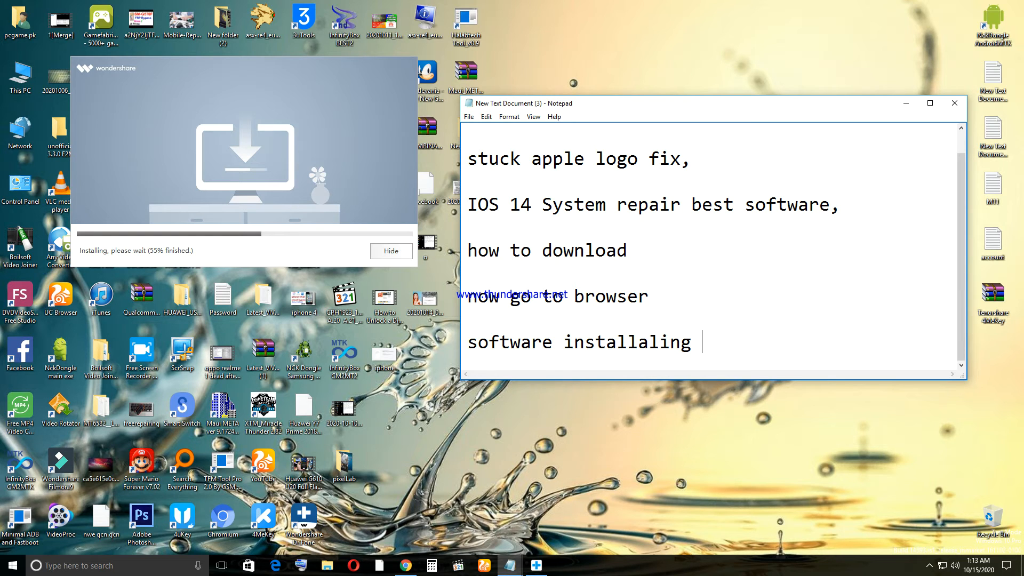
type("55")
key("BackSpace")
type("6")
key("BackSpace")
type("7")
key("BackSpace")
key("BackSpace")
type("some wait")
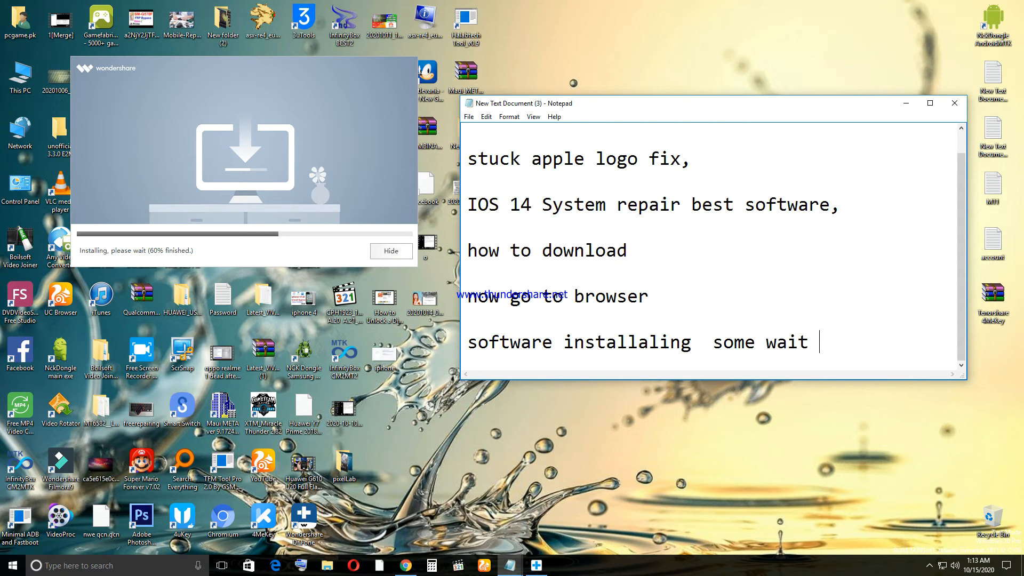
type(" please")
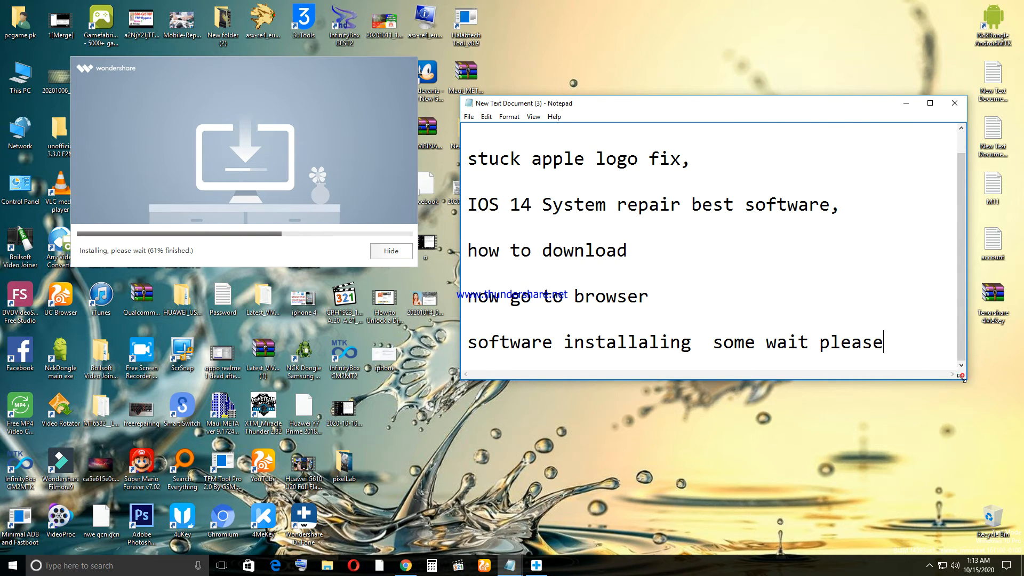
Step: Enlarge the Notepad window to fit the whole note and move it and the installer lower on the desktop, side by side
left_click_drag(961, 377, 970, 439)
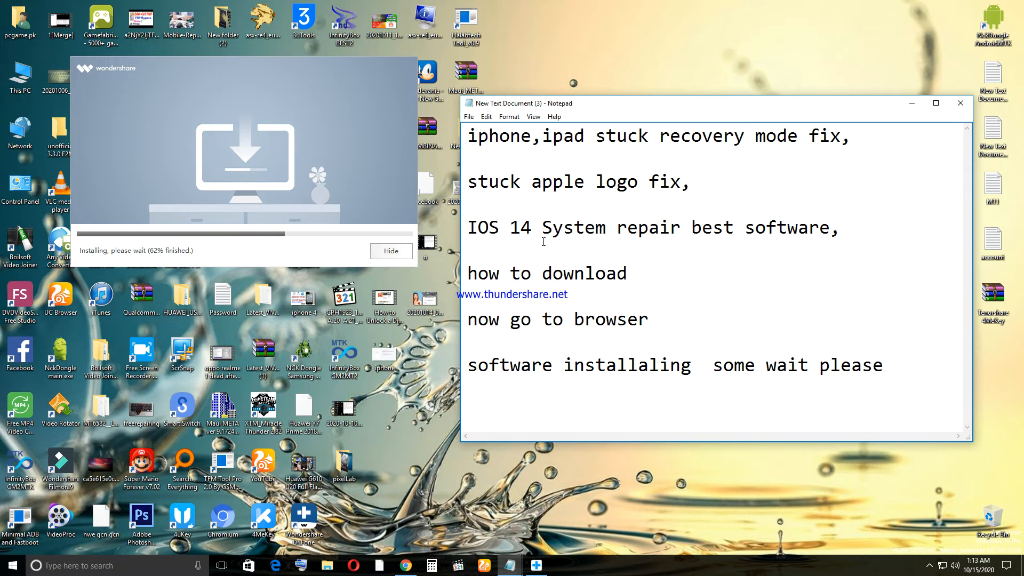
left_click_drag(321, 84, 343, 330)
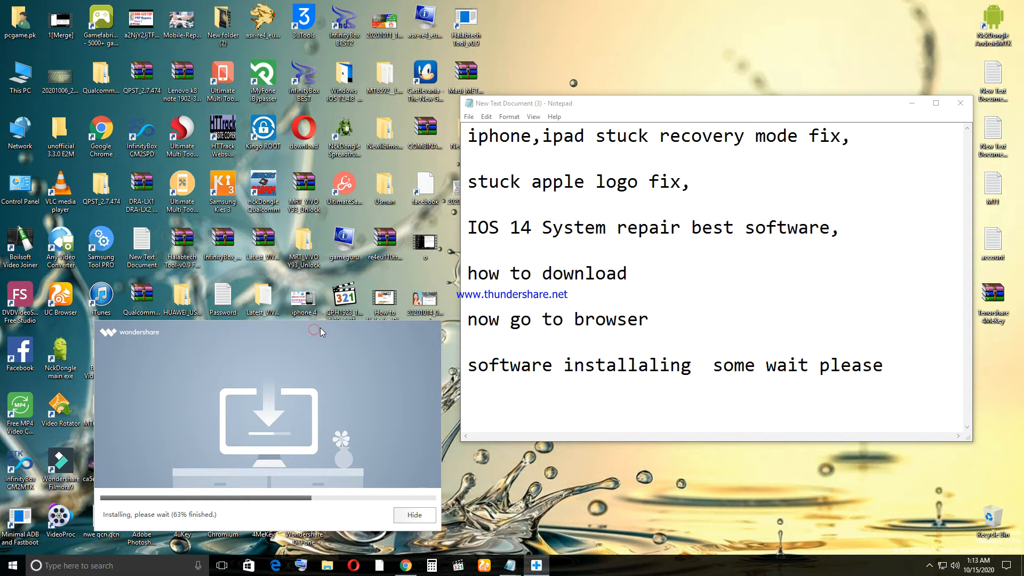
left_click_drag(321, 327, 338, 333)
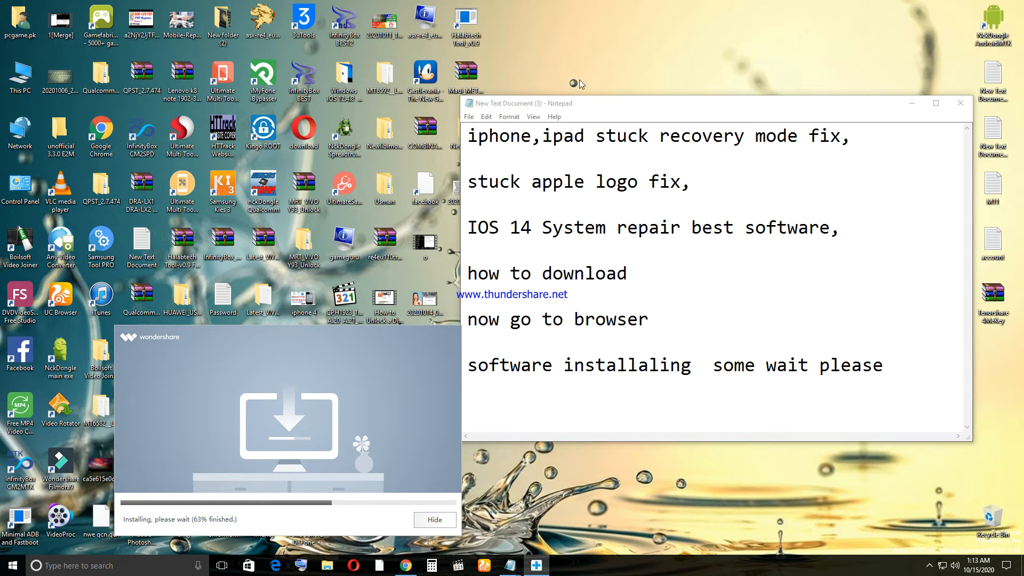
left_click_drag(593, 110, 617, 201)
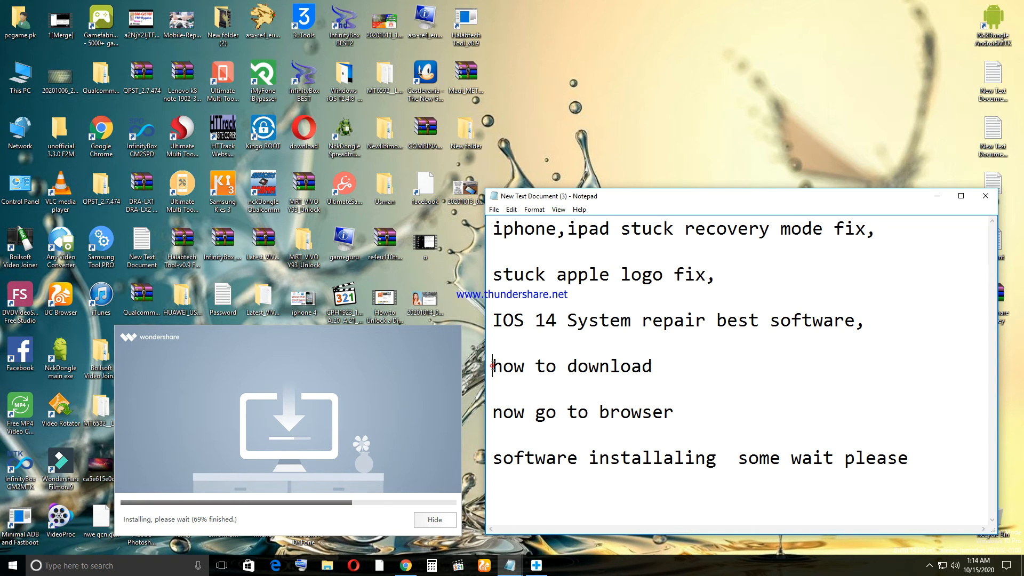
Step: Insert two blank lines above "how to download" in the note and place the text cursor on the first one
left_click(492, 365)
key("Return")
key("Up")
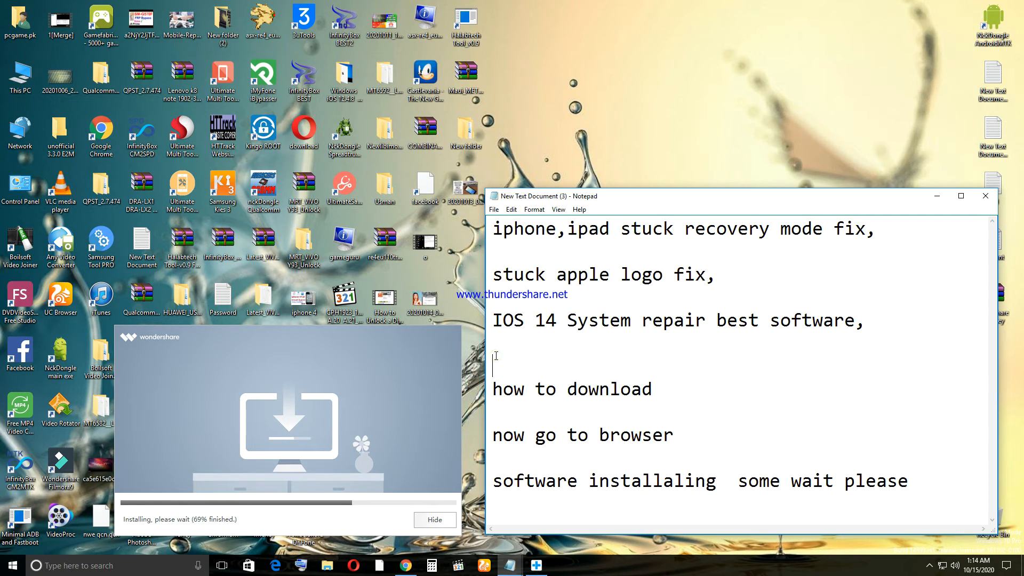
left_click(491, 392)
key("Return")
left_click(496, 368)
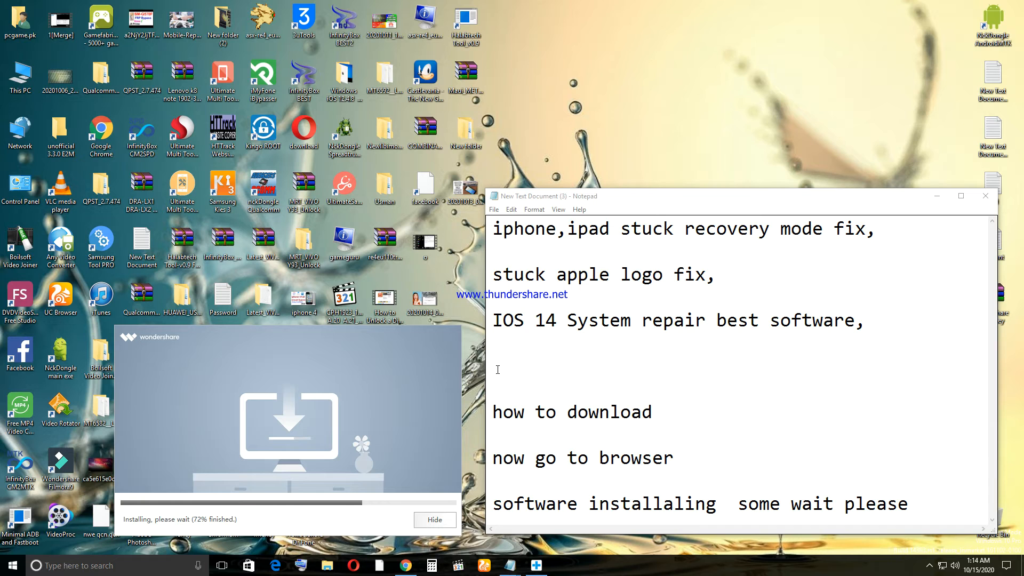
left_click(497, 370)
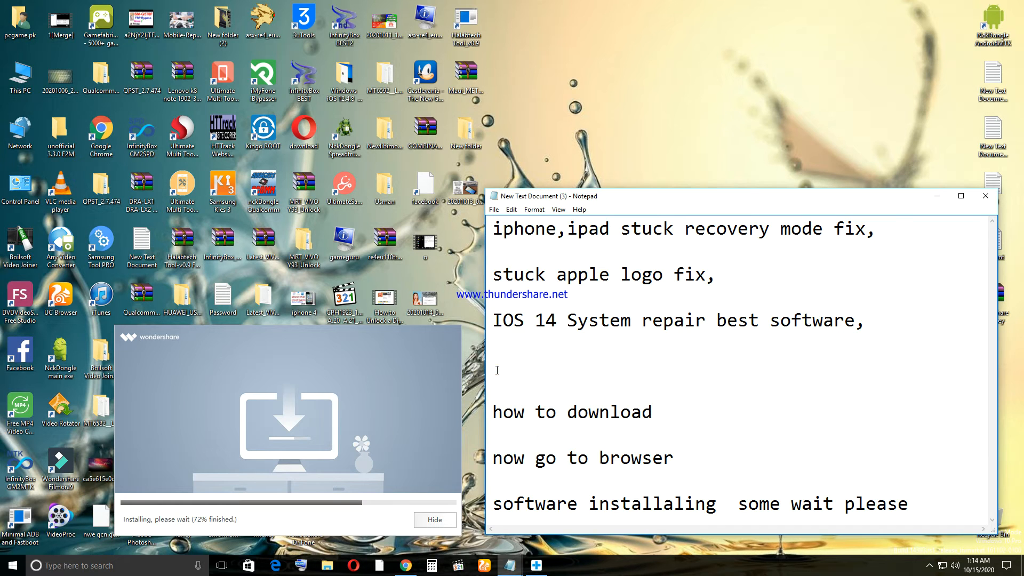
Step: Write "during phone update error" above "how to download" and add blank lines below it
type("during phone ")
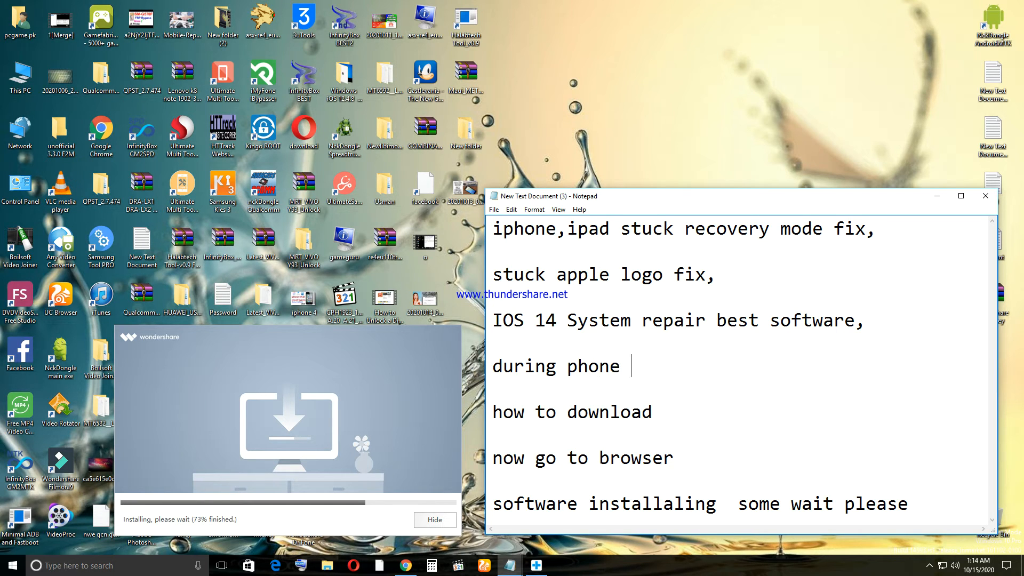
type("upo")
key("BackSpace")
type("date")
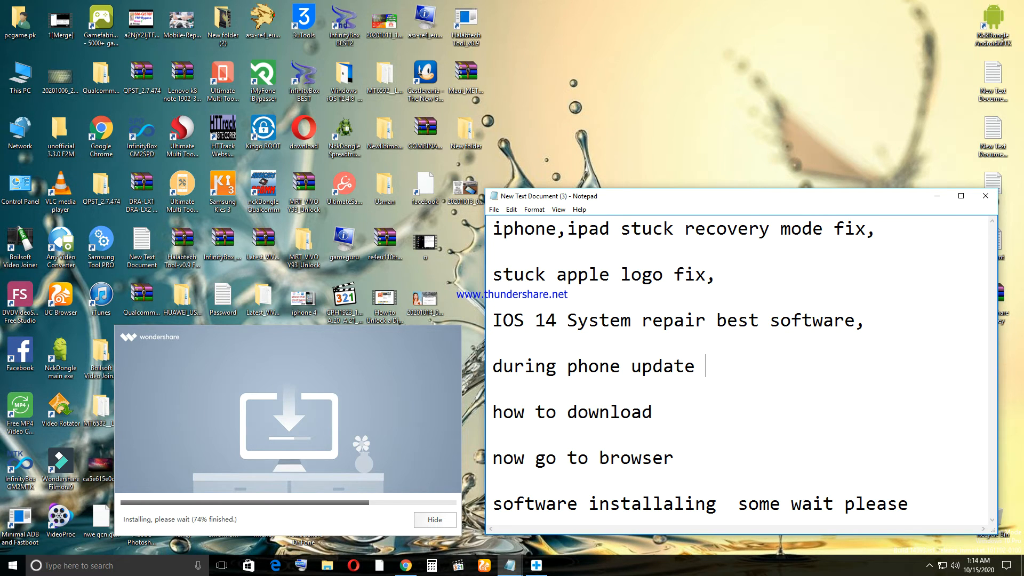
type(" error")
key("Return")
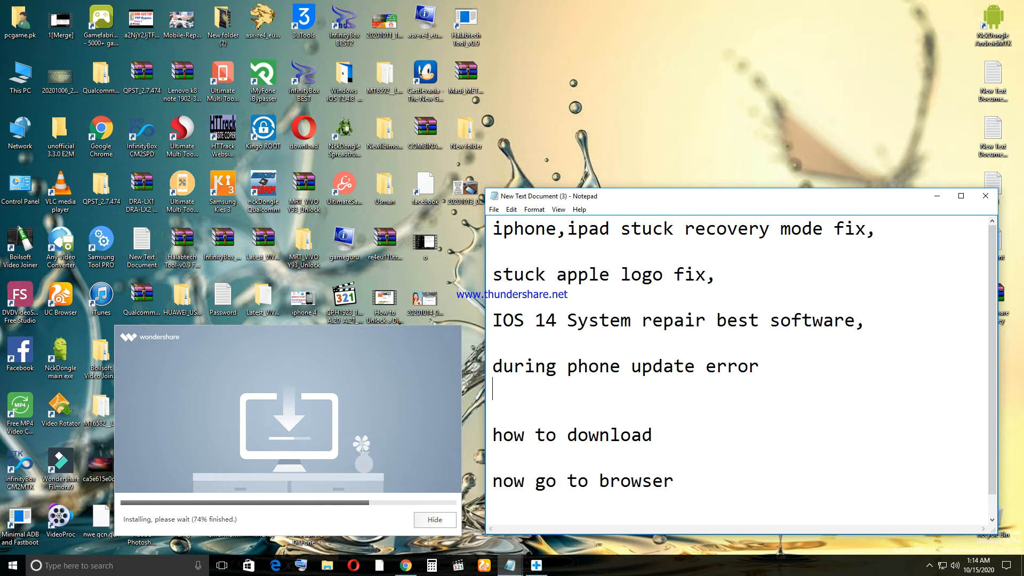
key("Return")
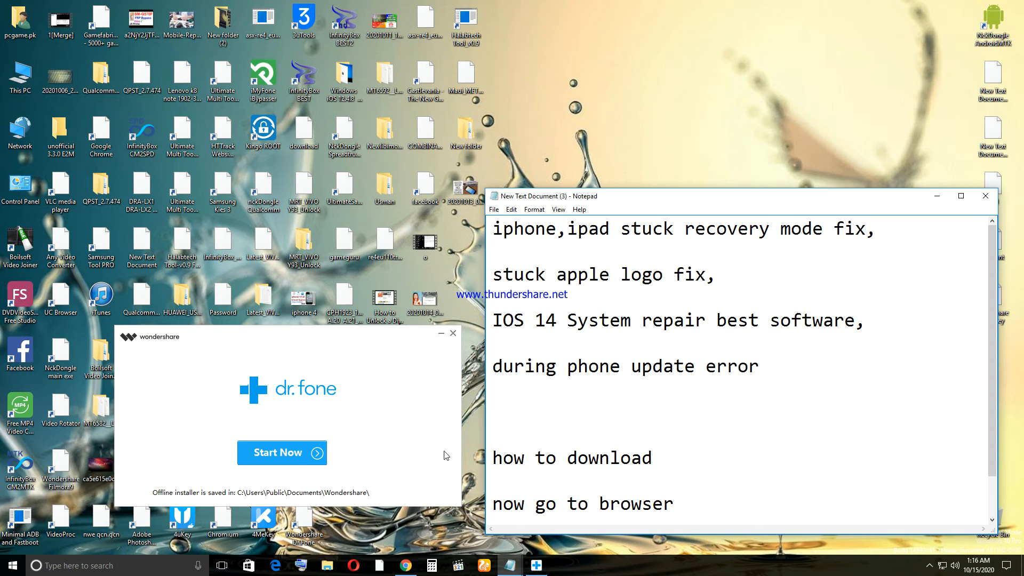
Step: Launch Dr.Fone from the finished installer and quit the Opera browser showing the installation thank-you page
left_click(298, 457)
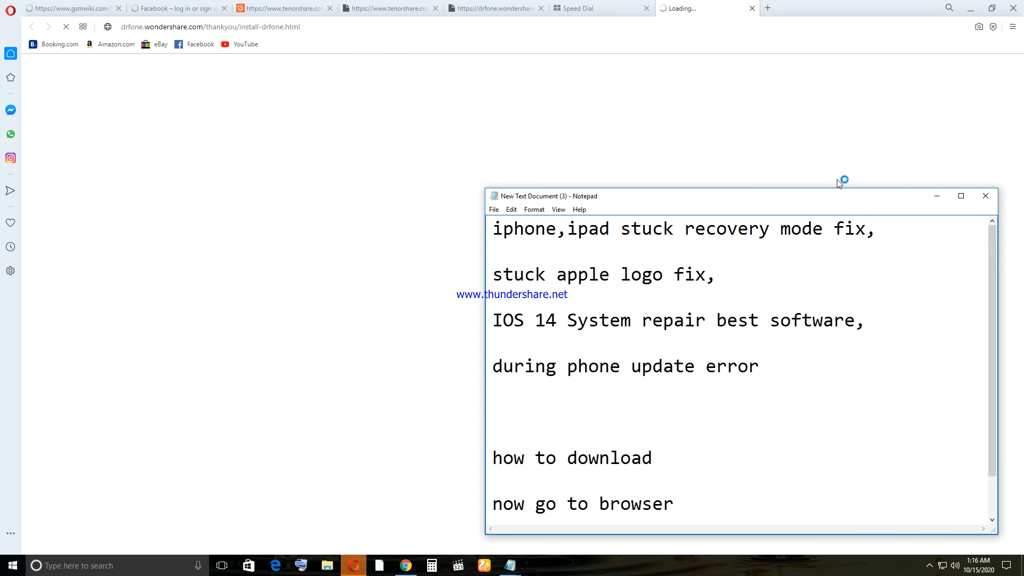
left_click(1013, 8)
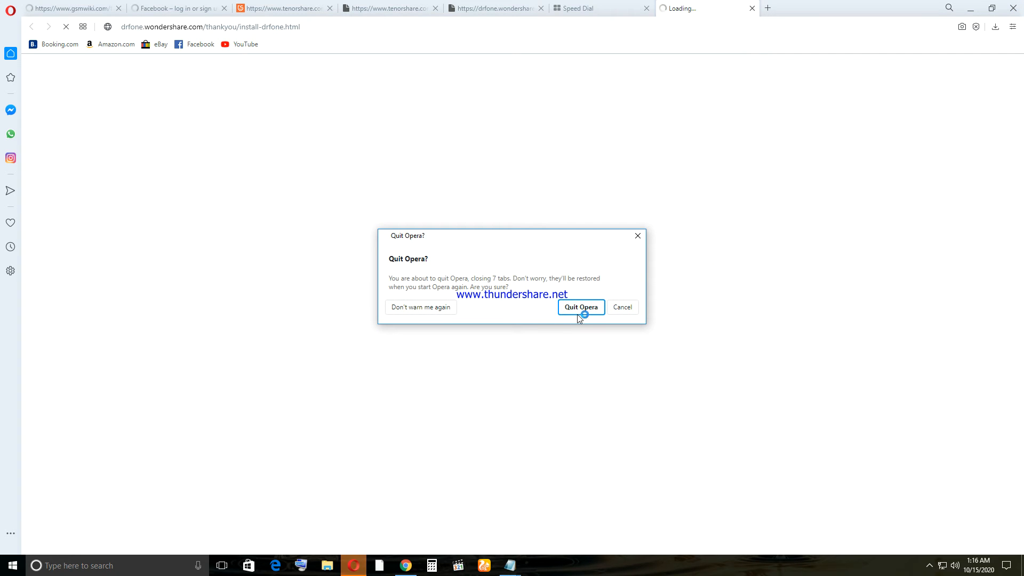
left_click(581, 308)
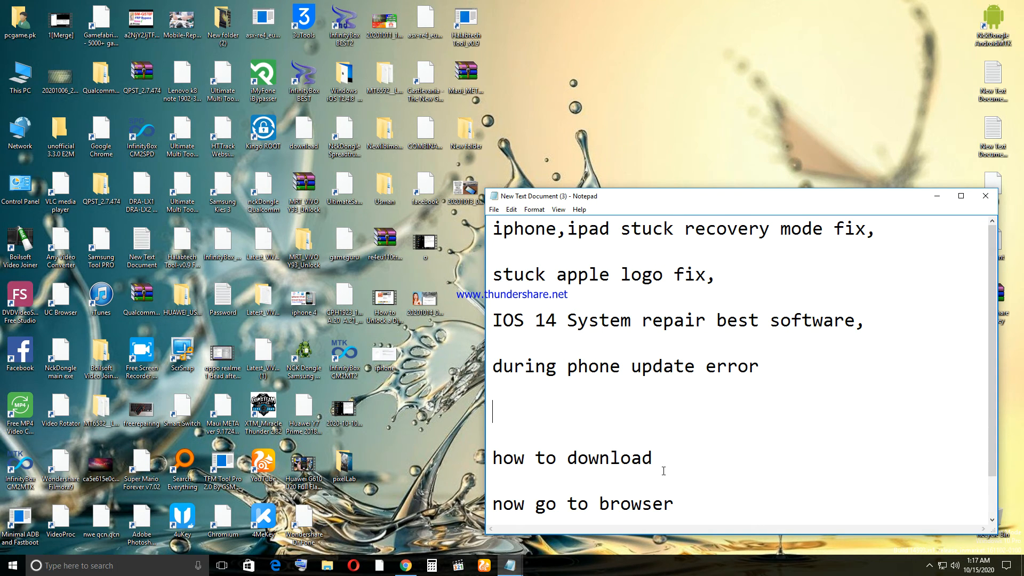
Step: Remove the extra blank lines under "during phone update error", keep the note open, and start a new line at its end
key("BackSpace")
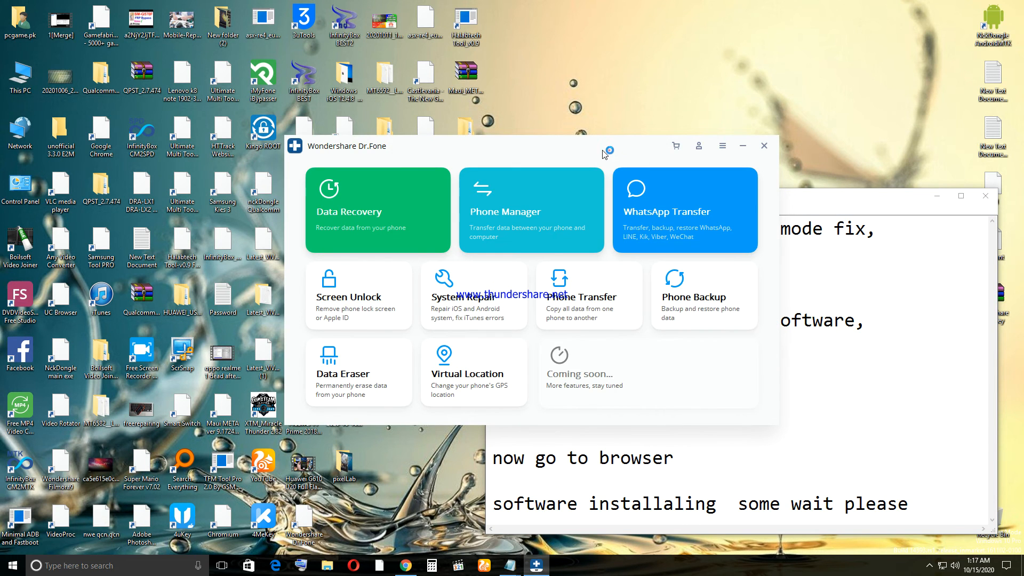
left_click(858, 197)
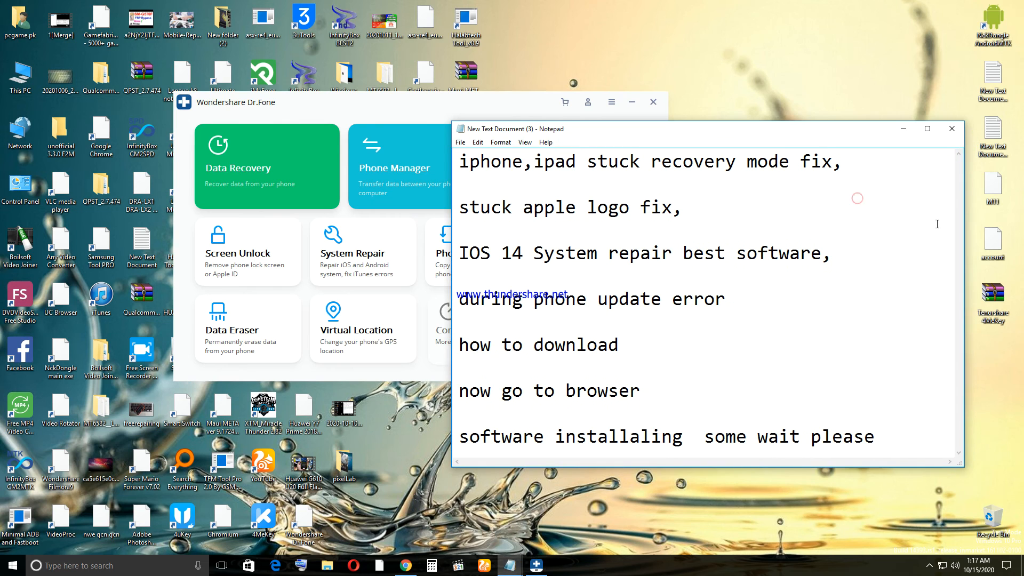
key("alt+F4")
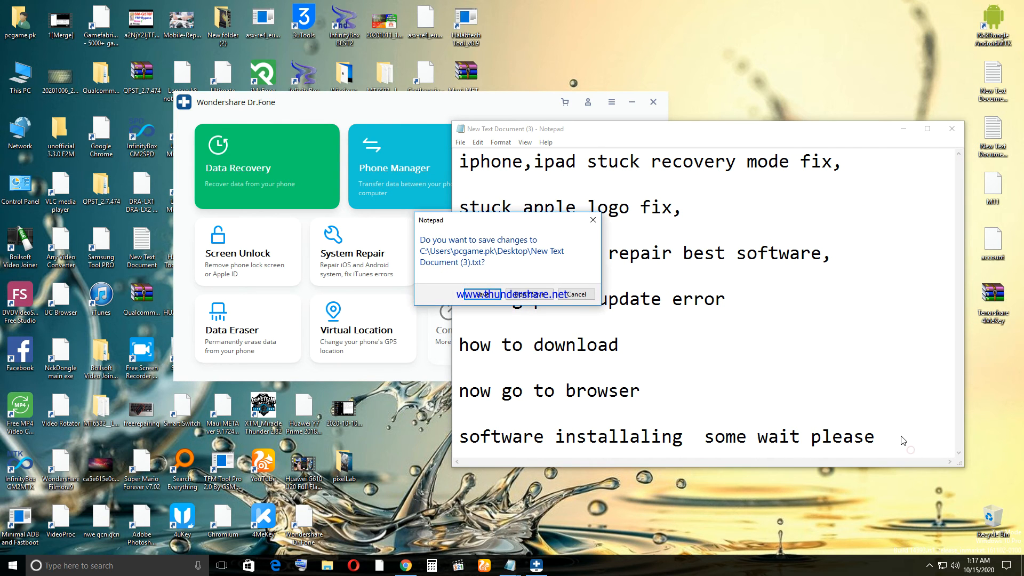
left_click(576, 294)
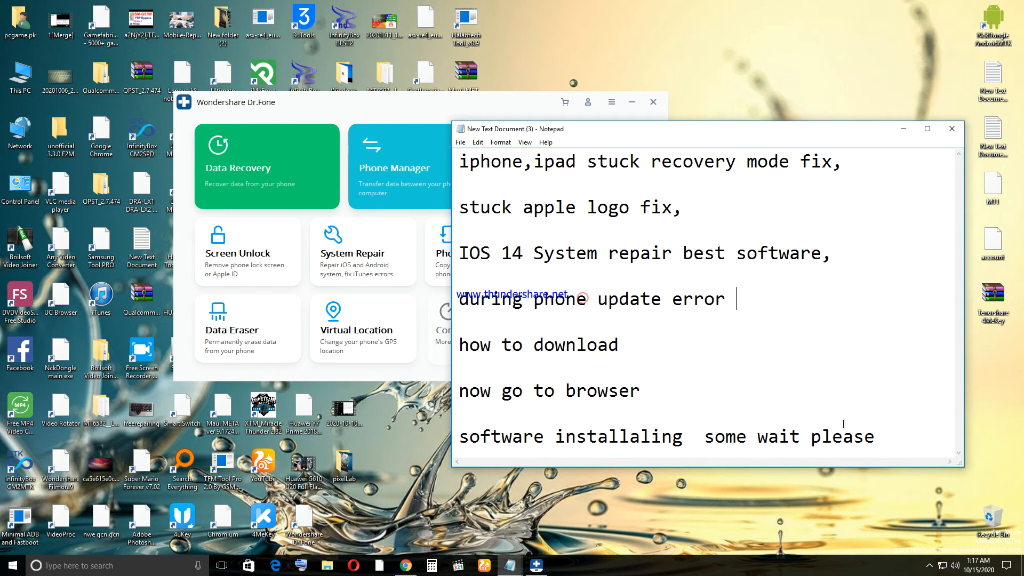
key("Return")
key("Return")
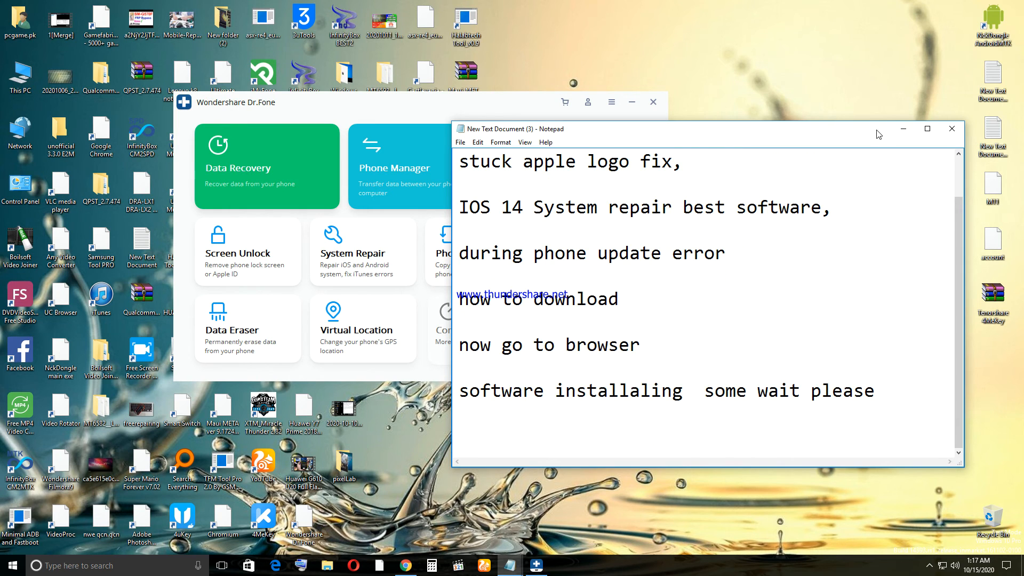
Step: Minimize the note, open System Repair in Dr.Fone, and move its window toward the upper part of the desktop
left_click(903, 128)
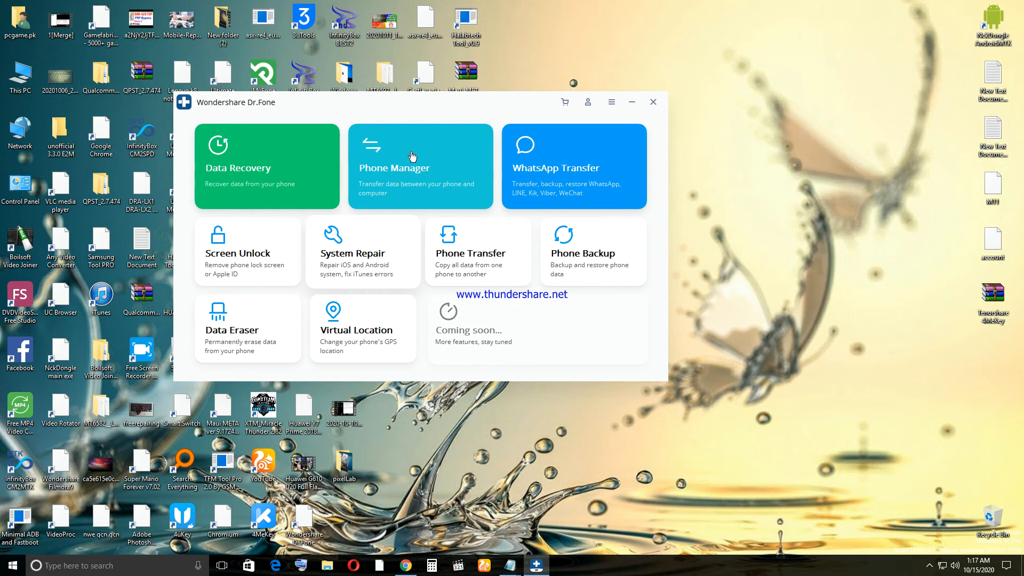
left_click_drag(429, 107, 334, 89)
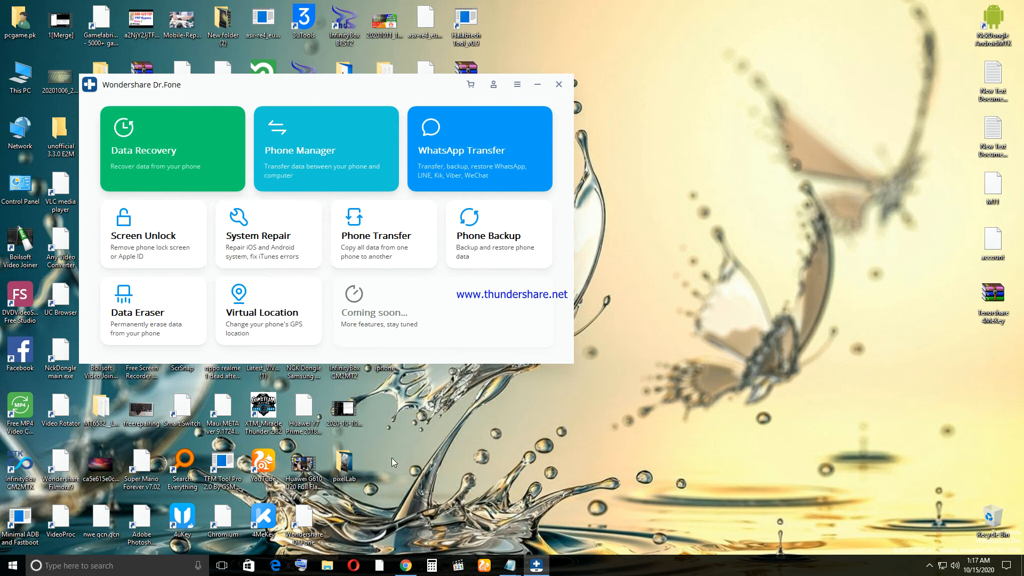
left_click(268, 233)
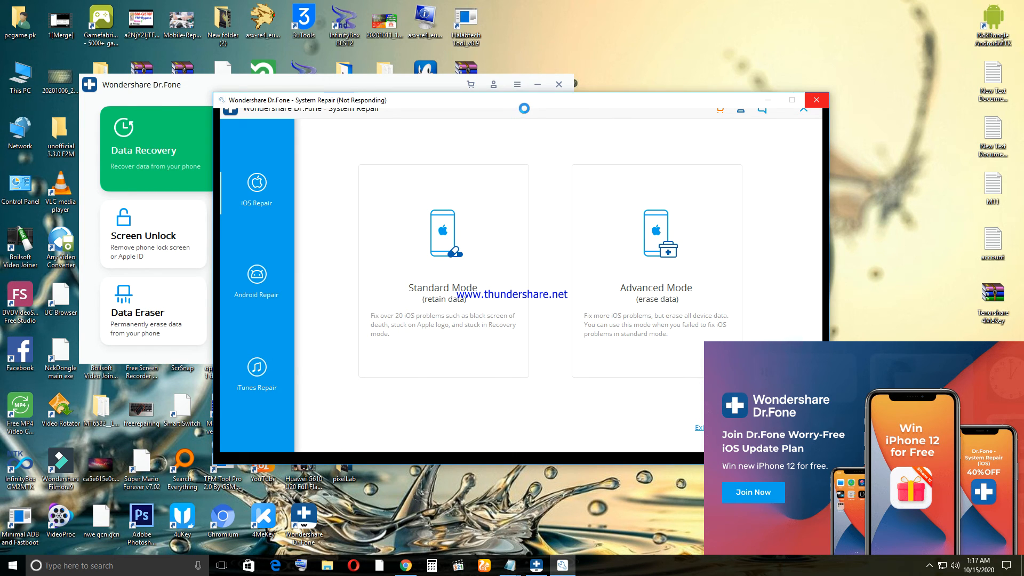
left_click_drag(527, 104, 400, 51)
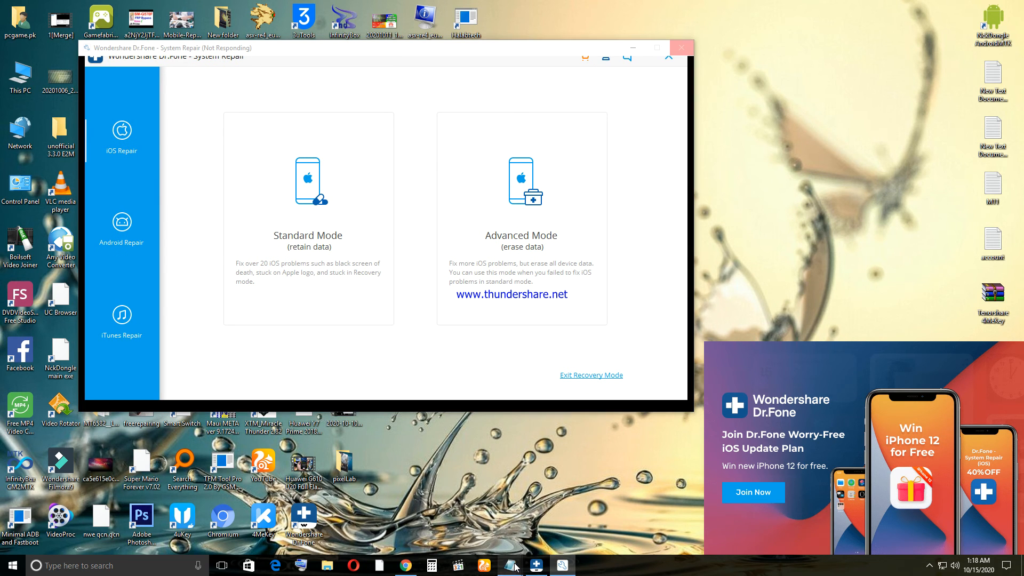
Step: Reopen the note, add "some wait please" after "software installaling", and write "if you want save data then click" on the last line
mouse_move(514, 567)
left_click(548, 523)
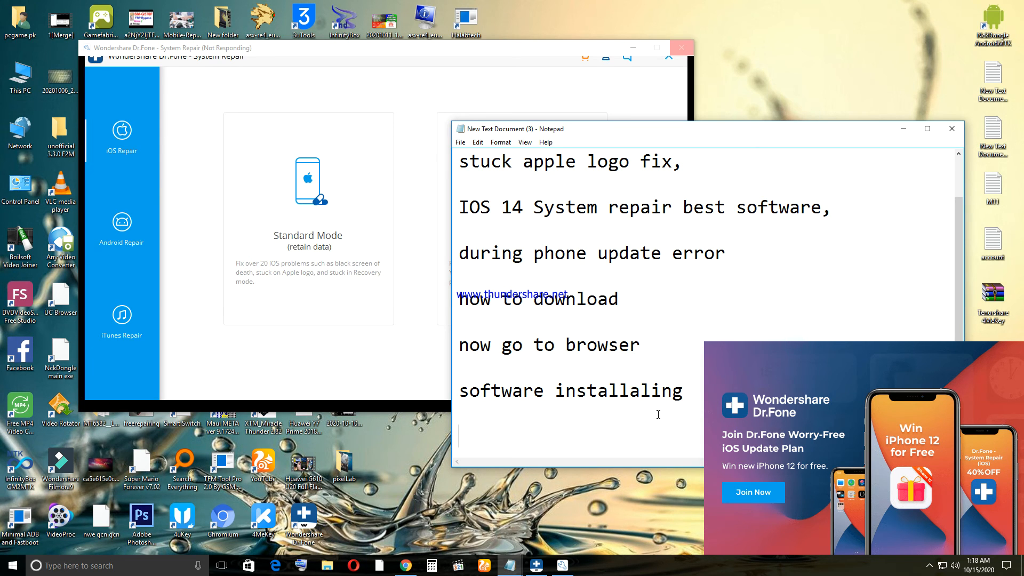
type("if ")
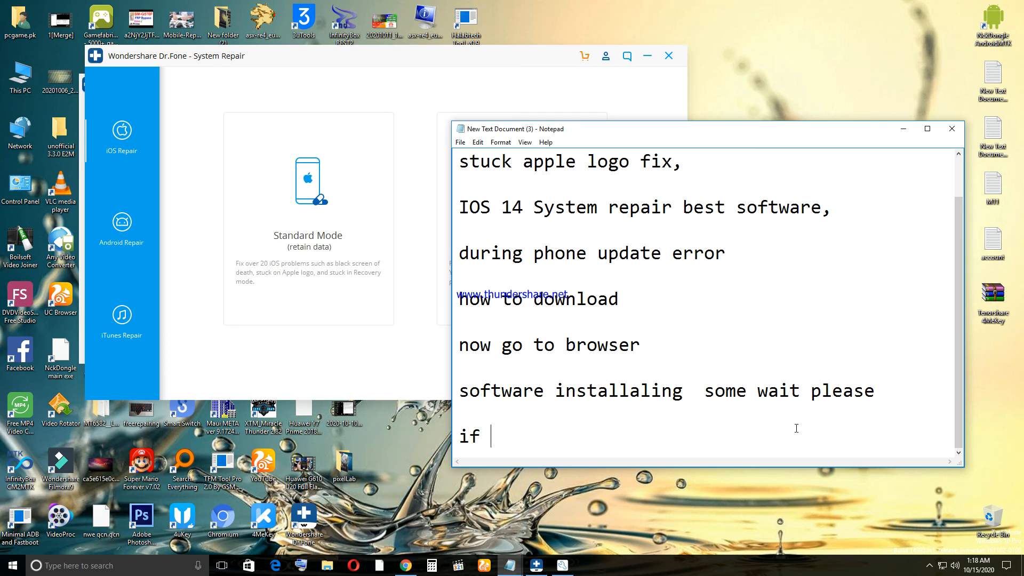
type("you want")
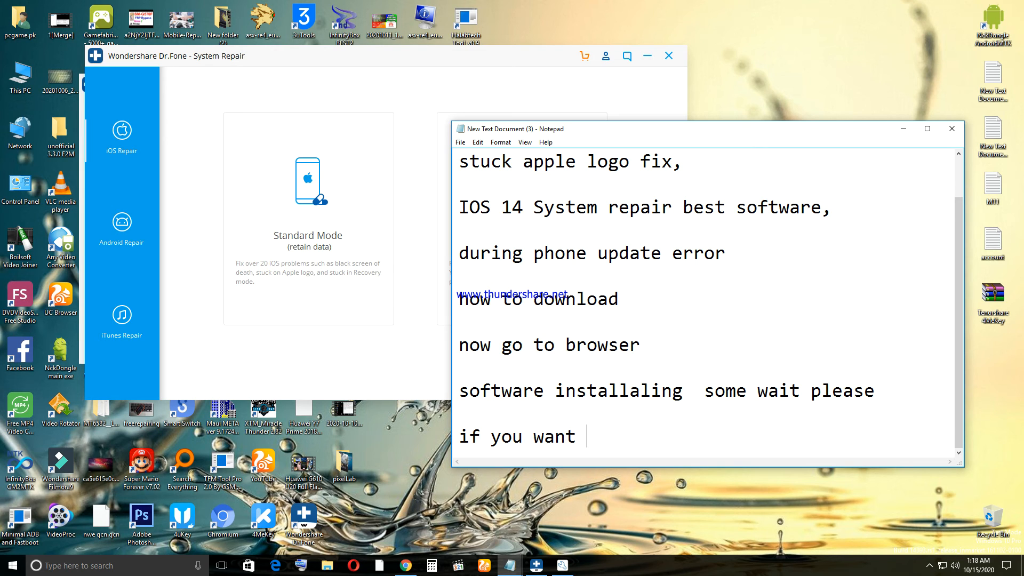
type("save data ")
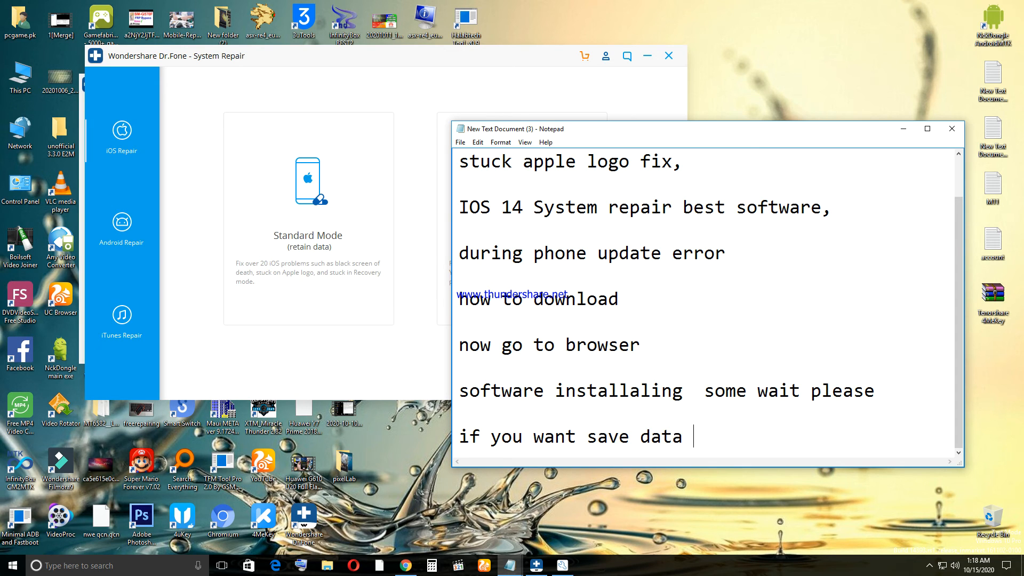
type("then click")
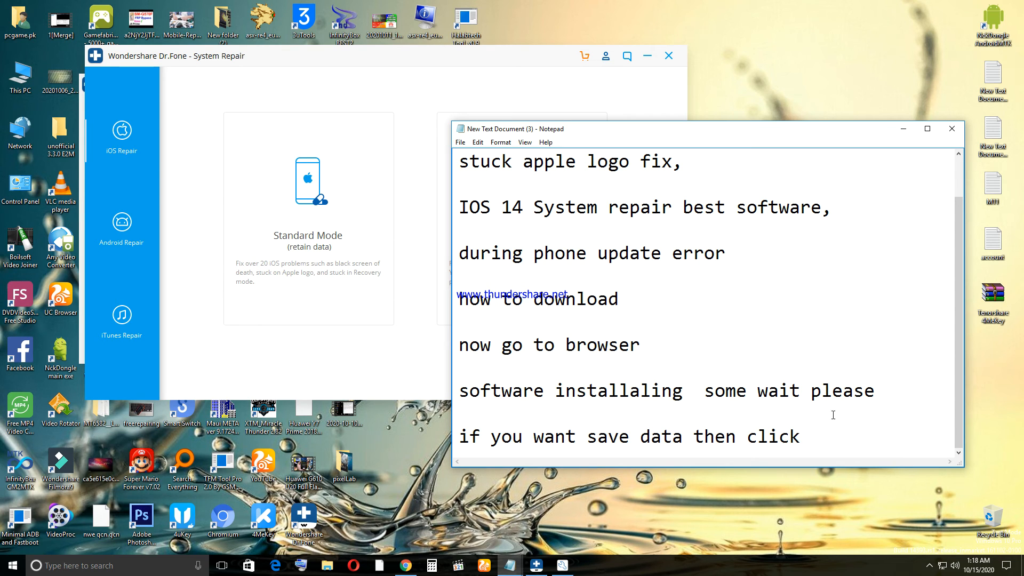
left_click_drag(799, 133, 833, 152)
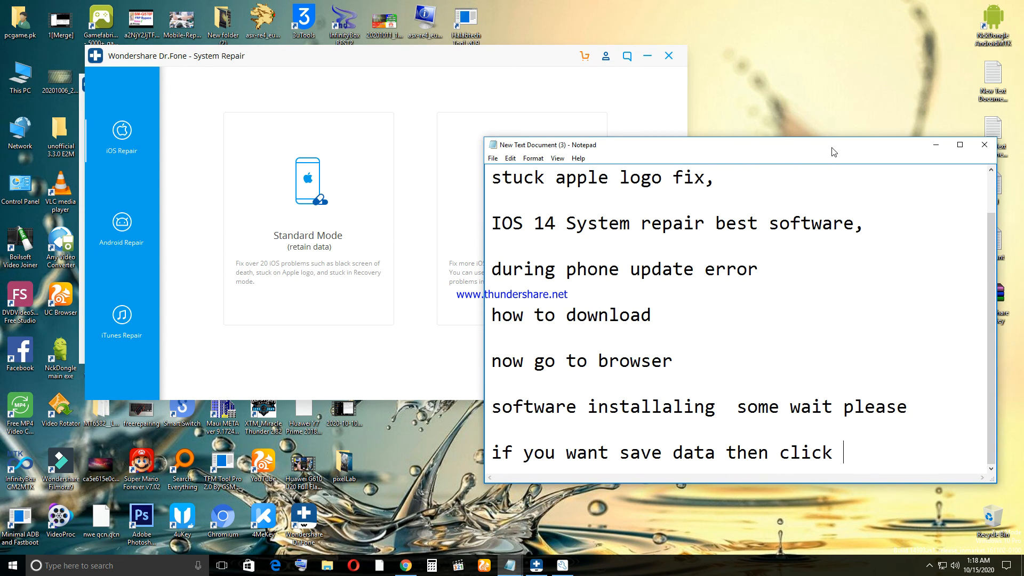
Step: Write "standard mode" below the save-data line, separated by a blank line, and start another spaced line after it
key("Return")
key("Return")
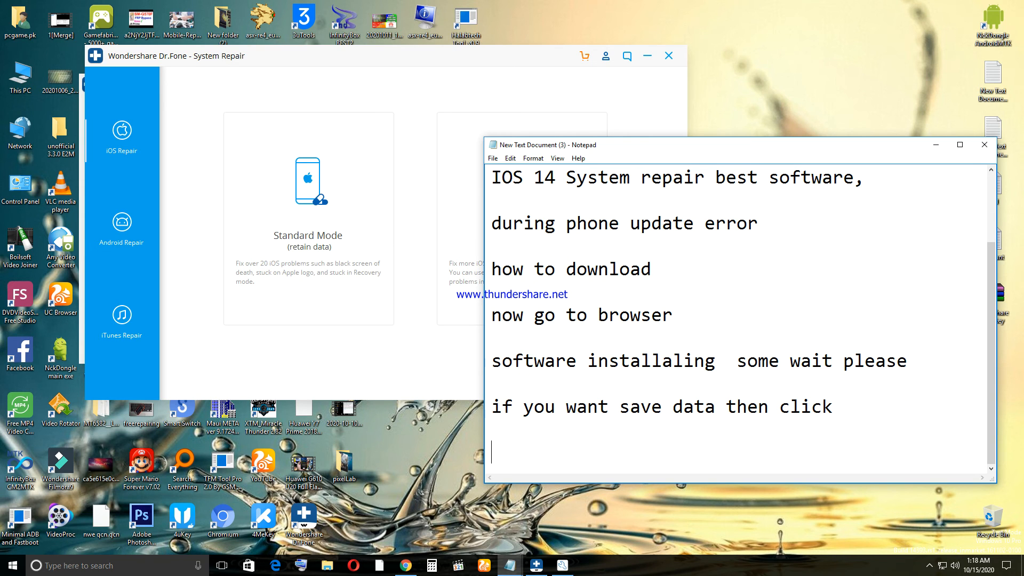
type("standar")
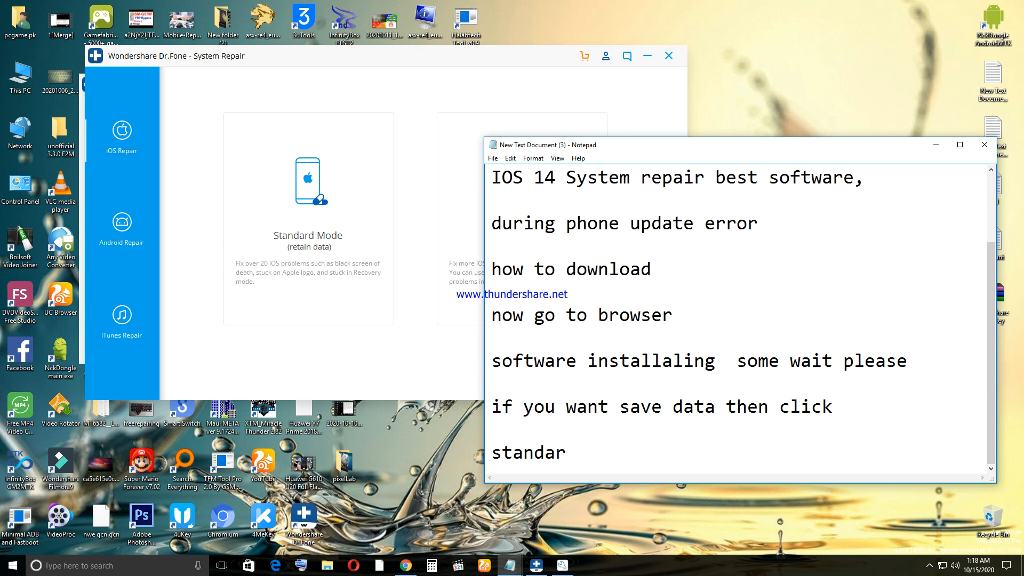
type("d mode")
key("Return")
key("Return")
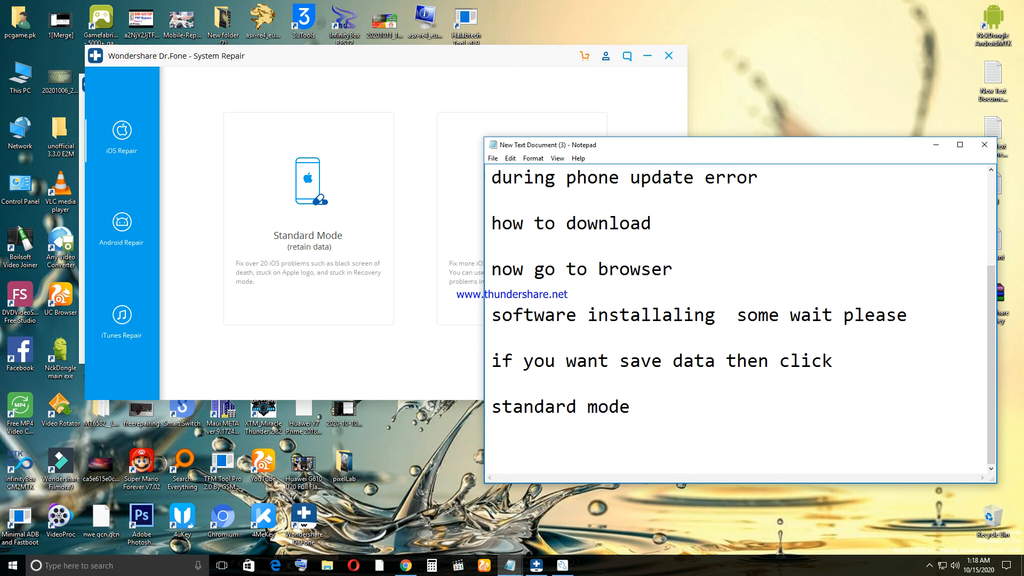
Step: Write "if you want loss data than click advanced mode" at the note's end and enlarge the note window slightly to fit the line
type("if you want")
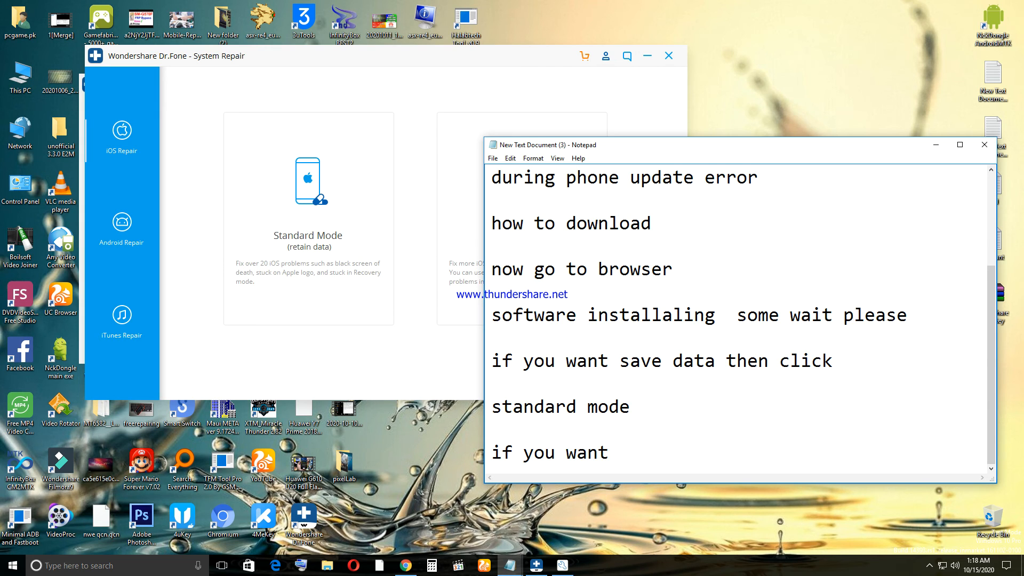
type(" loss data tha")
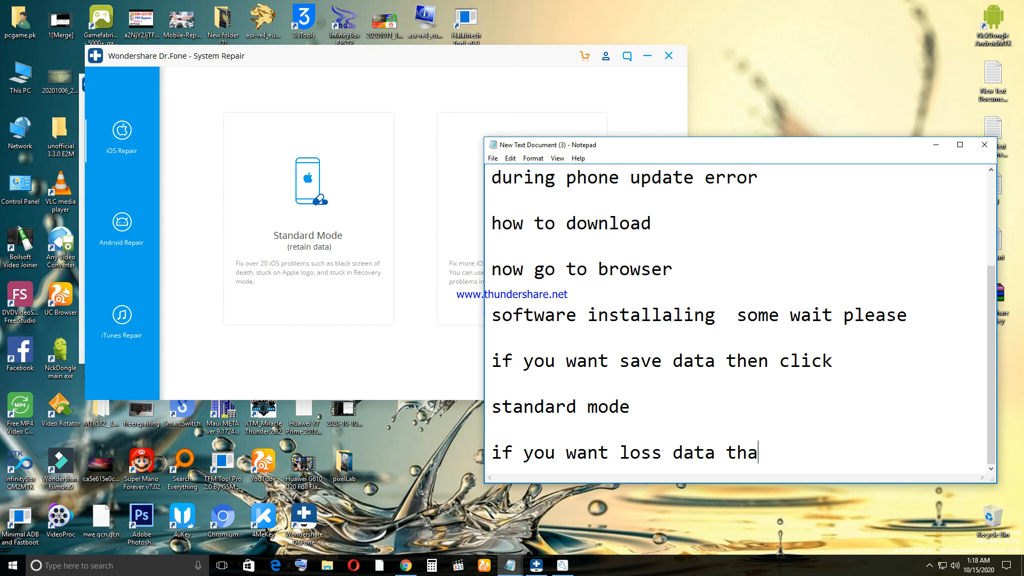
type("n click")
left_click_drag(791, 153, 772, 140)
left_click_drag(520, 65, 435, 70)
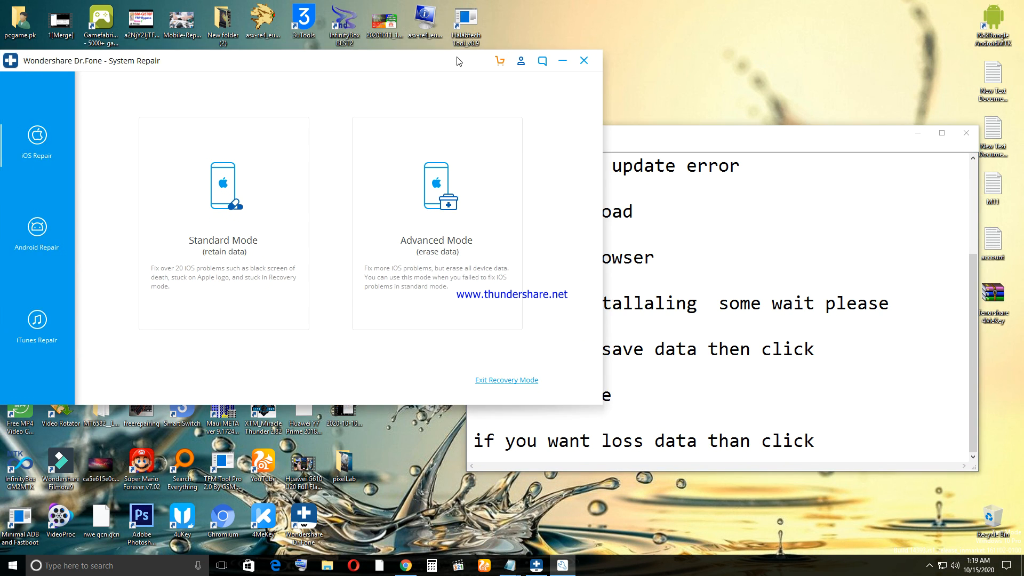
left_click(654, 138)
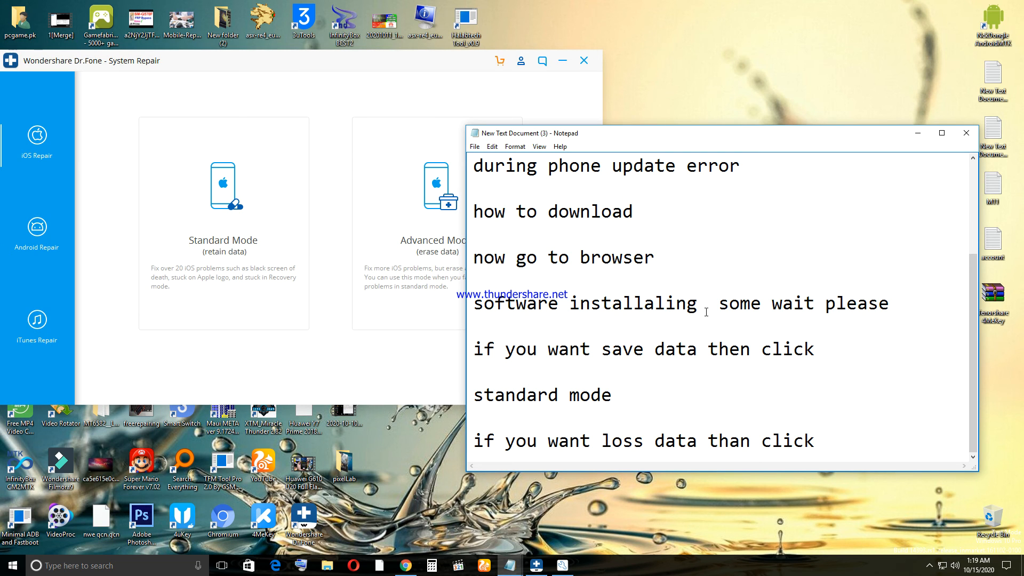
type("advanced m")
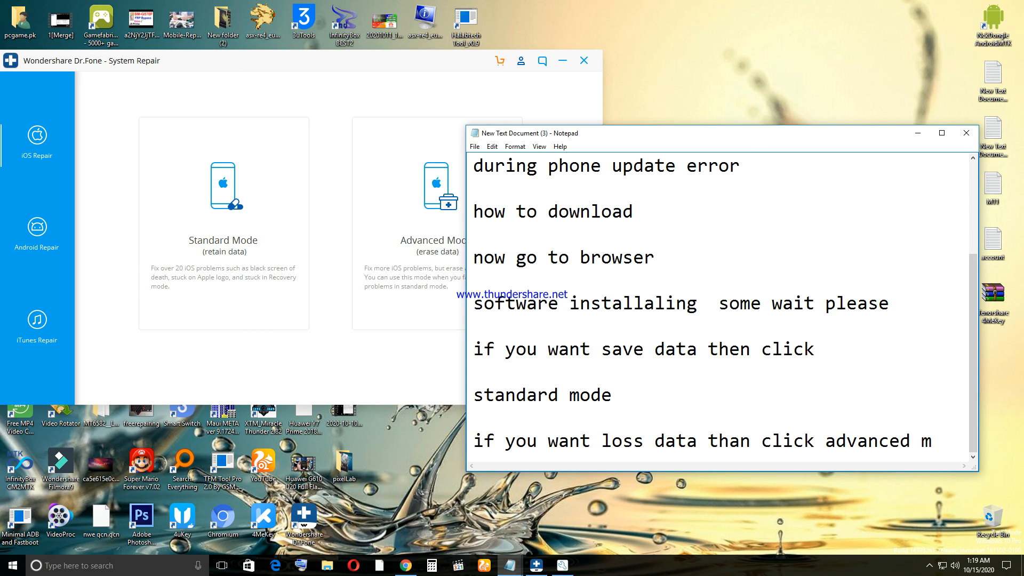
type("ode")
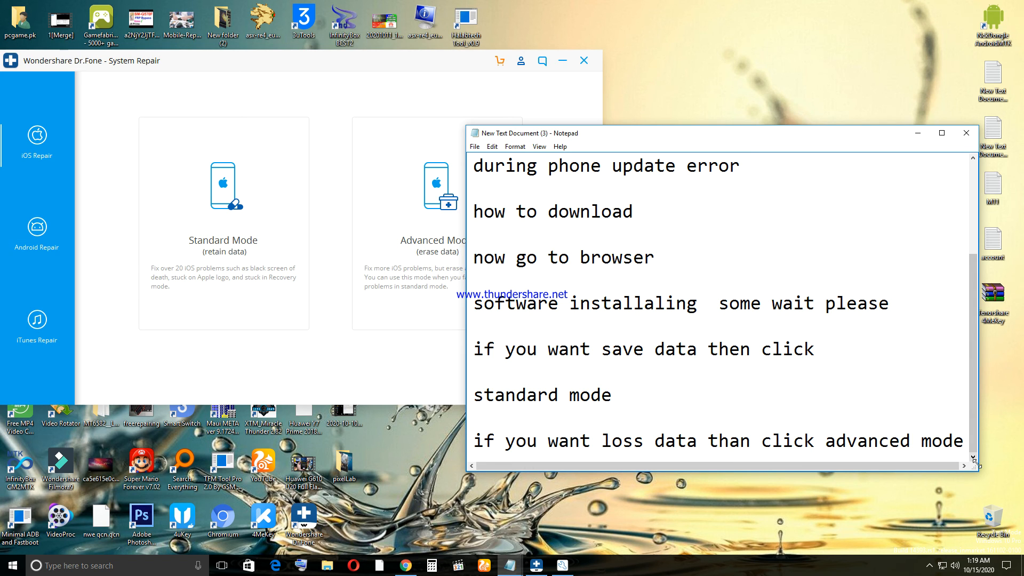
left_click_drag(976, 468, 976, 471)
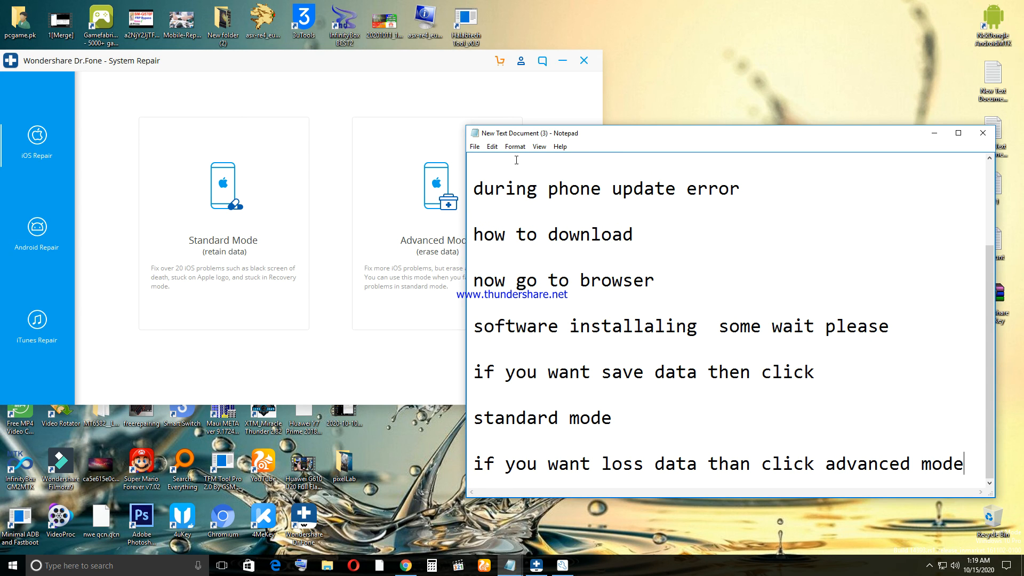
Step: Close System Repair and arrange the Dr.Fone home window and the note next to each other on the desktop
left_click_drag(442, 61, 504, 46)
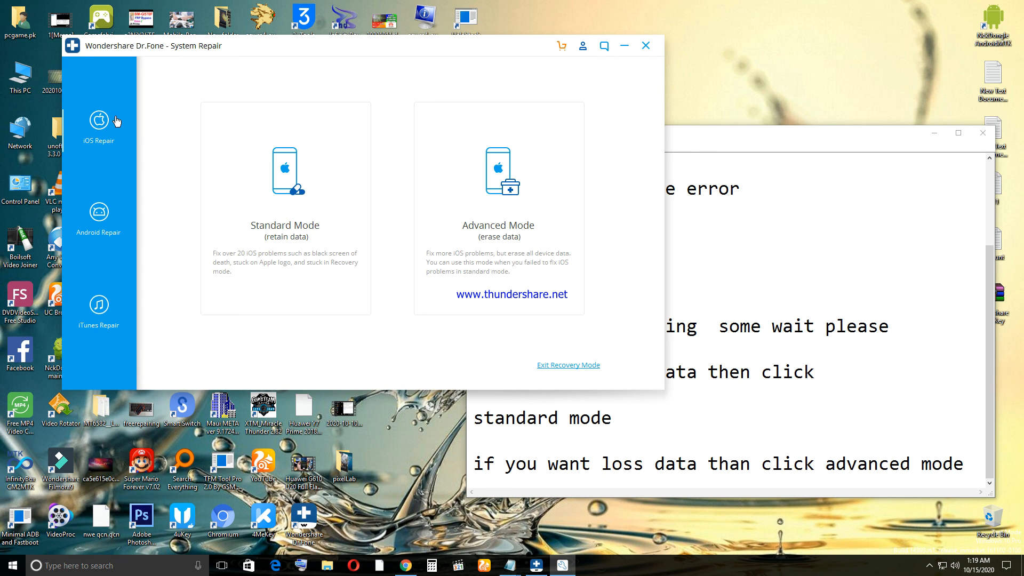
left_click(646, 45)
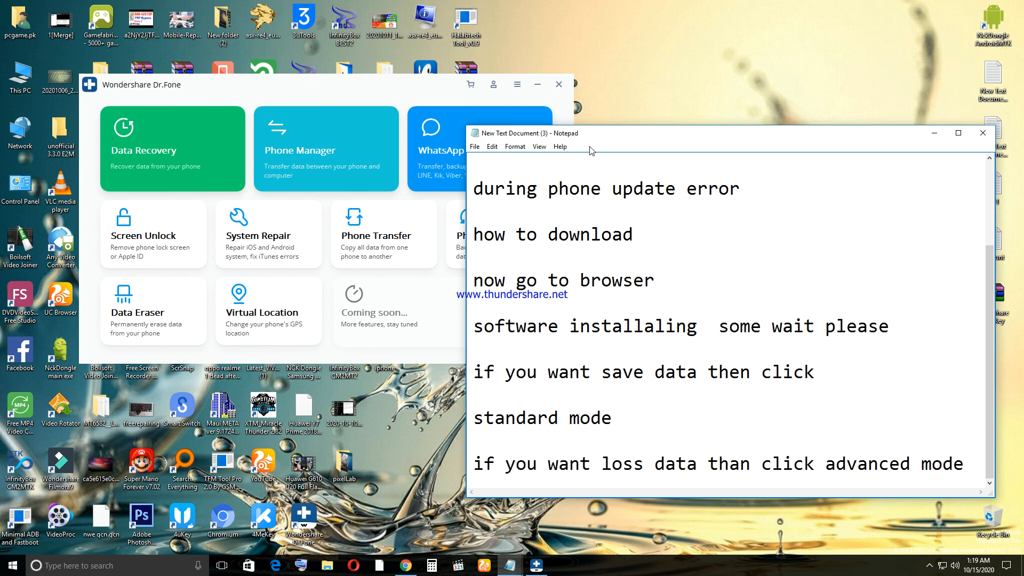
left_click_drag(593, 141, 610, 131)
left_click_drag(443, 88, 392, 26)
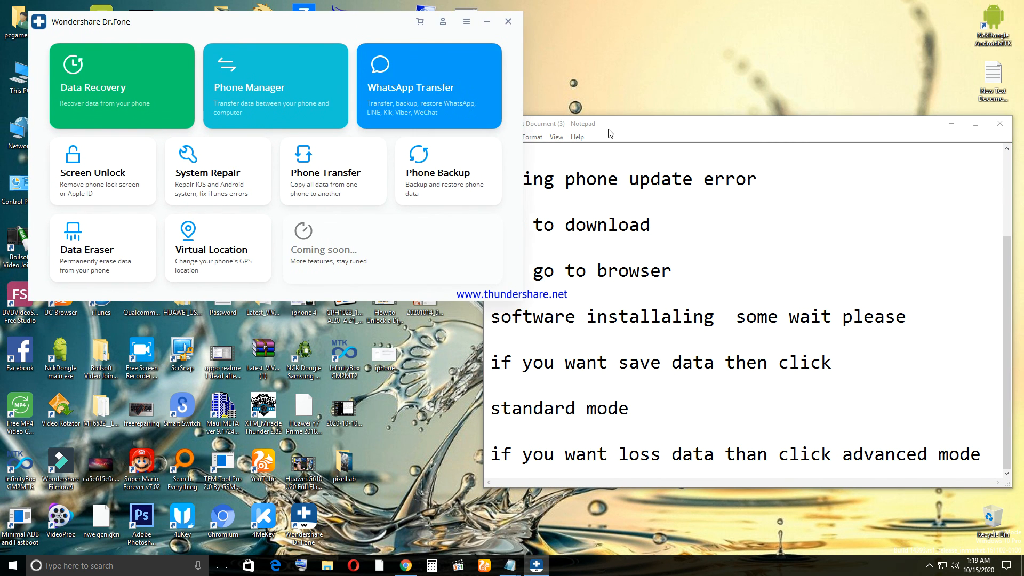
left_click_drag(608, 128, 551, 103)
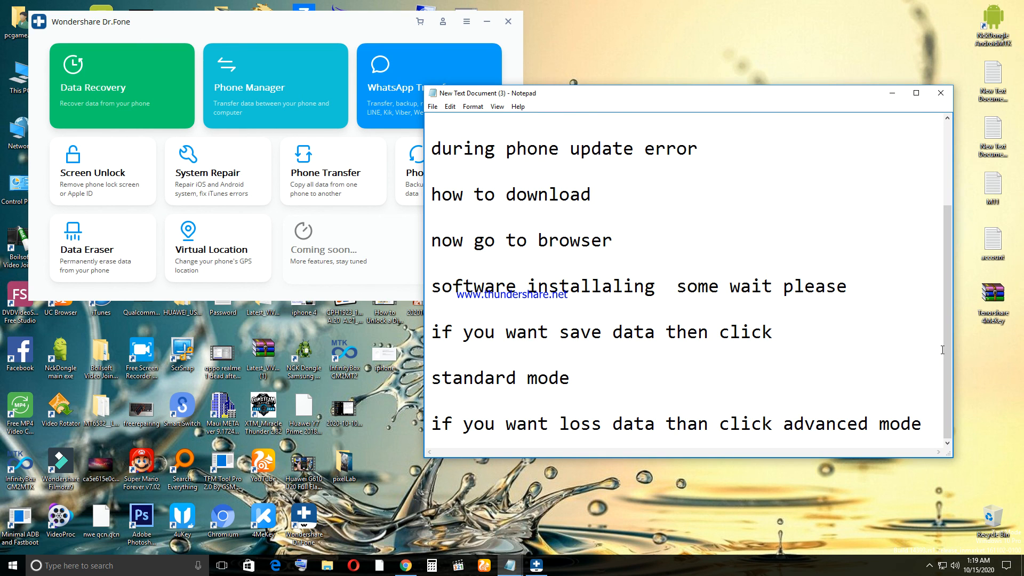
Step: Write "if you want whatsapp backup then click" at the note's end and start WhatsApp Transfer in Dr.Fone
key("Return")
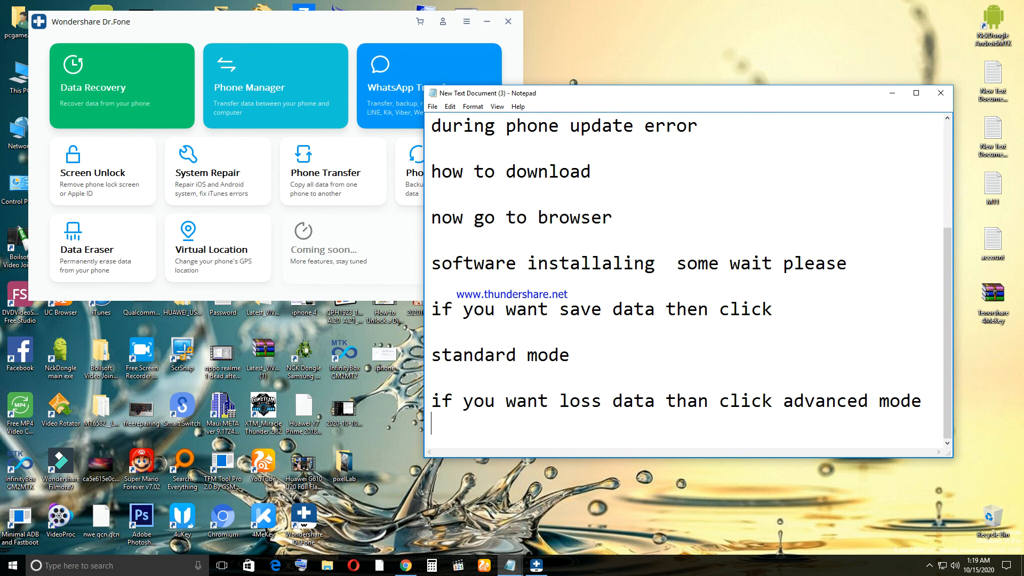
key("Return")
type("if yo")
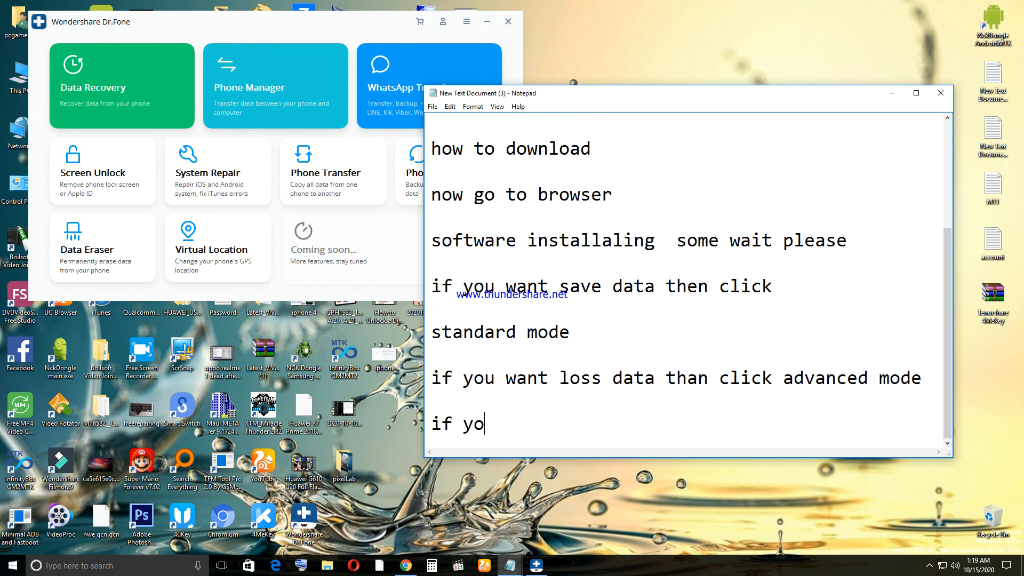
type("u want wa")
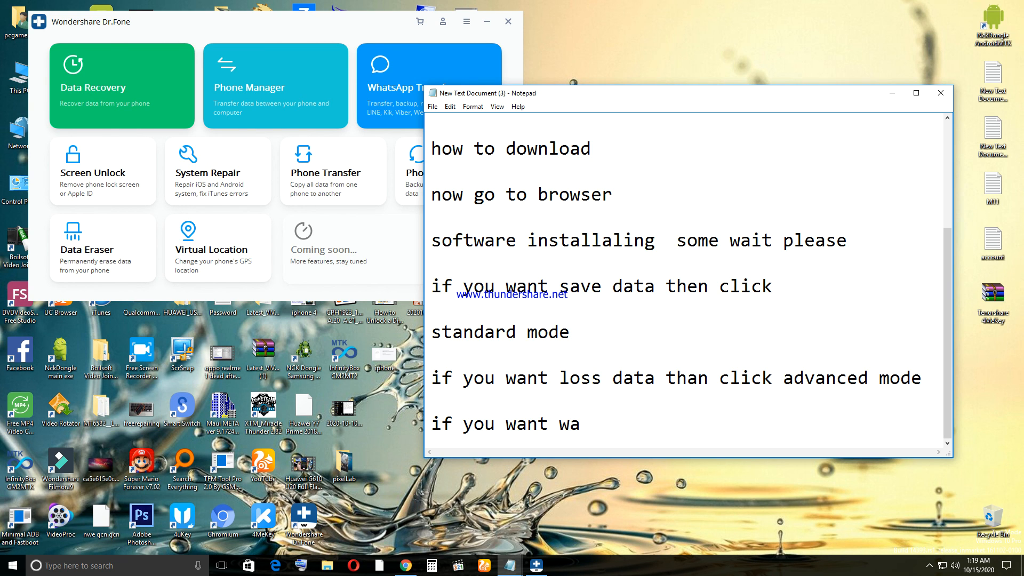
key("BackSpace")
type("hatsapp ")
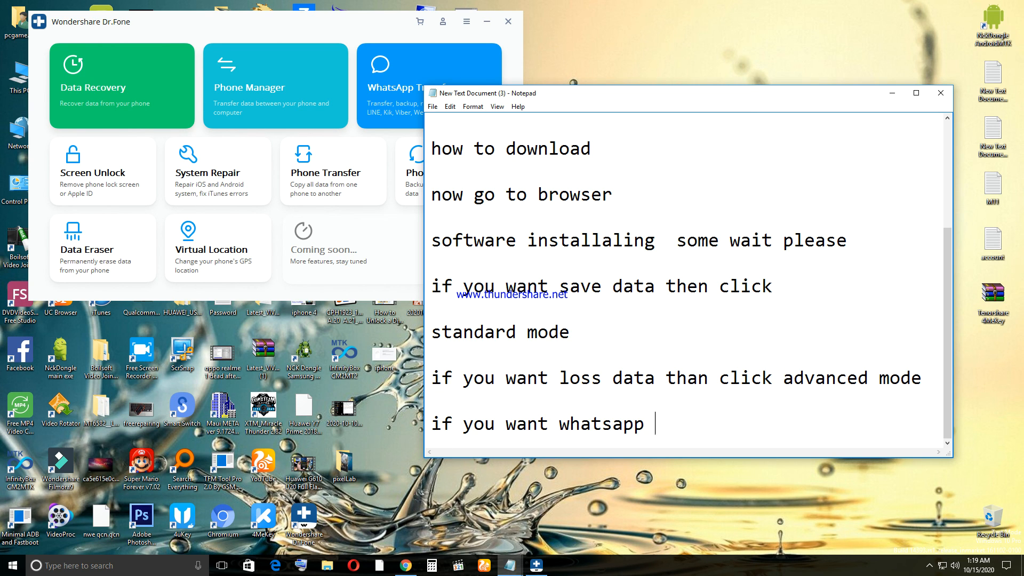
type("backup then cl")
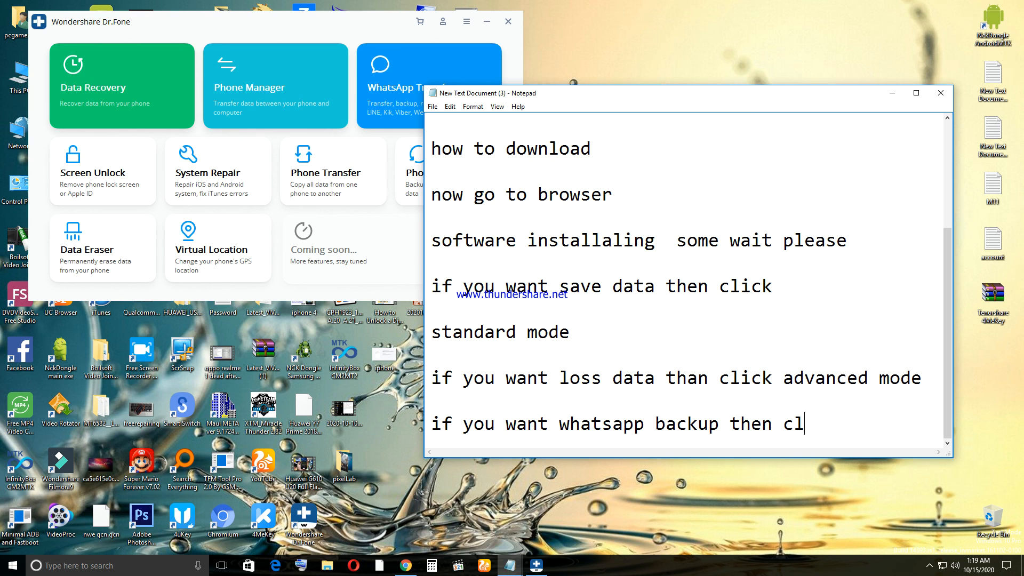
type("ick")
left_click_drag(720, 98, 720, 142)
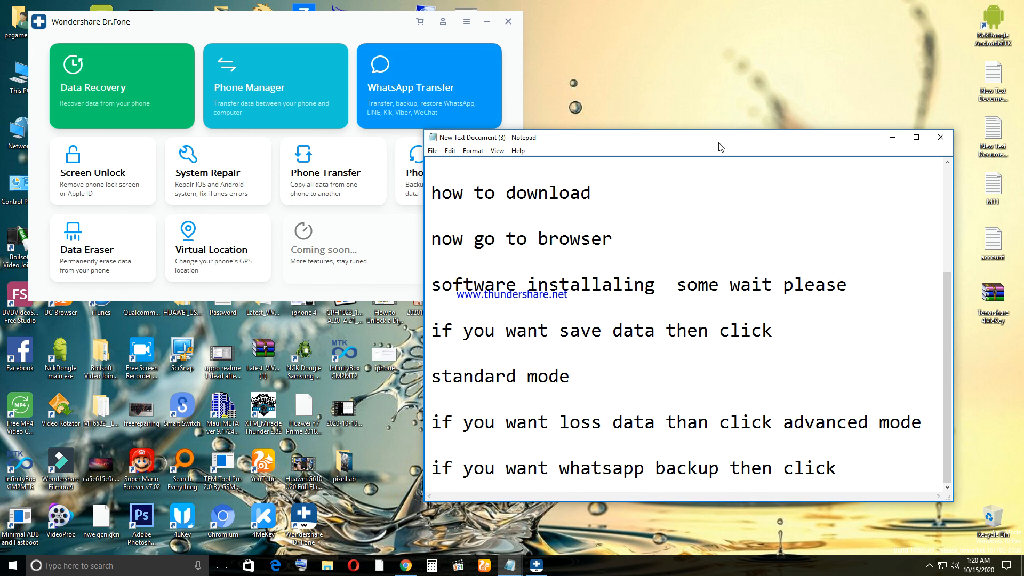
key("Return")
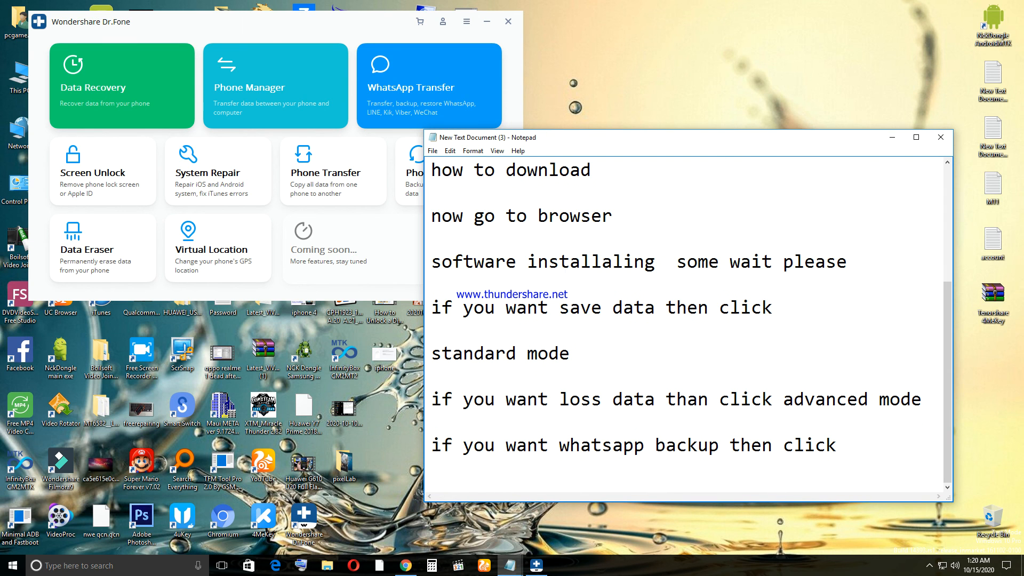
left_click(431, 81)
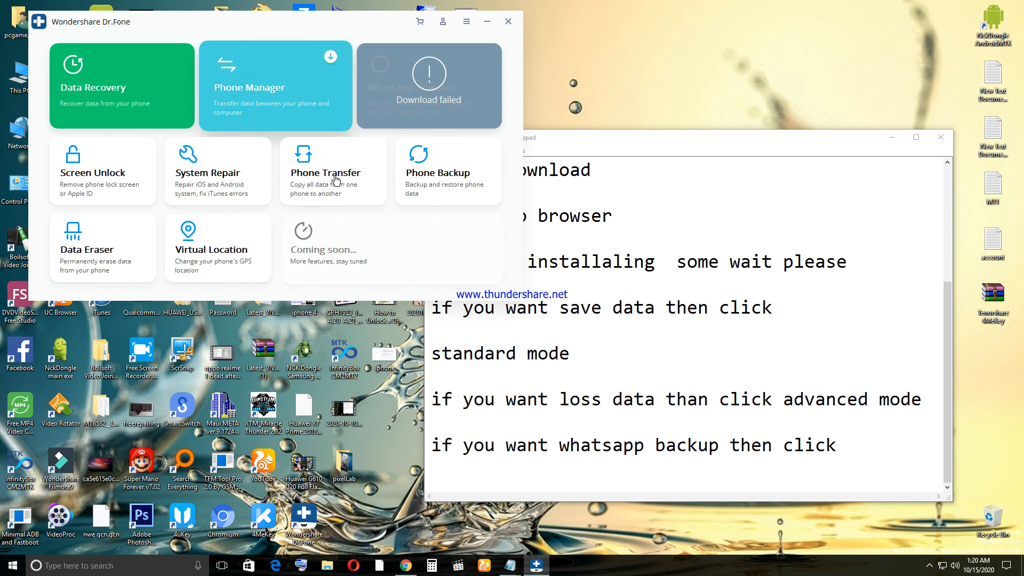
Step: Move the note window slightly upward and write "thanks for watching" as its closing line after a blank line
left_click_drag(595, 139, 612, 108)
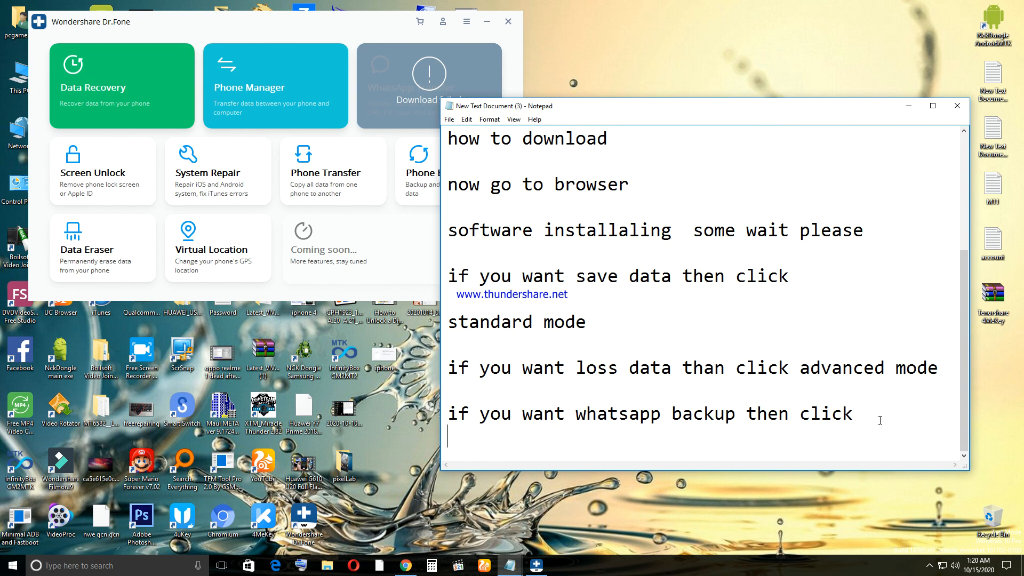
key("Return")
type("tha")
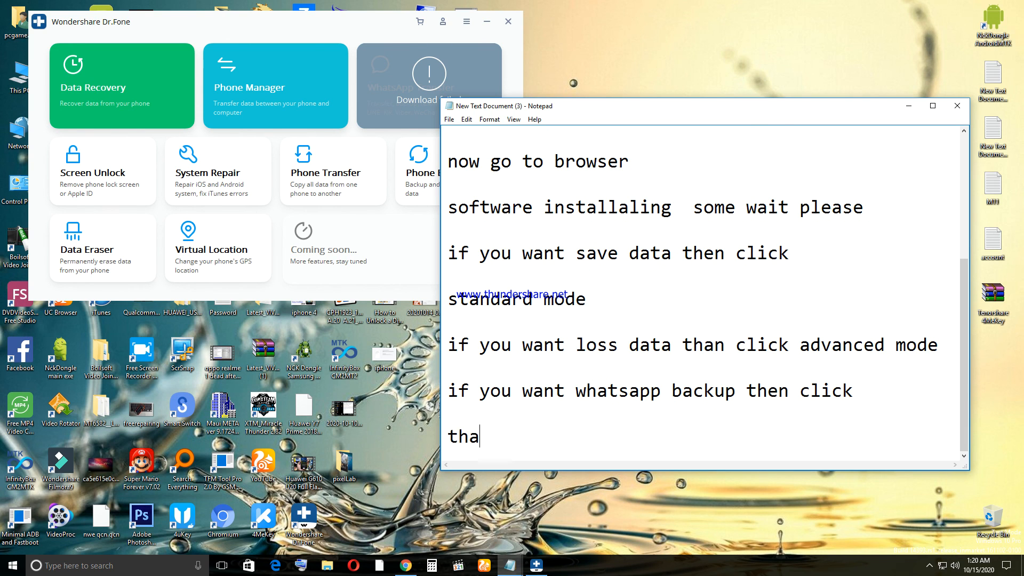
type("nks for watc")
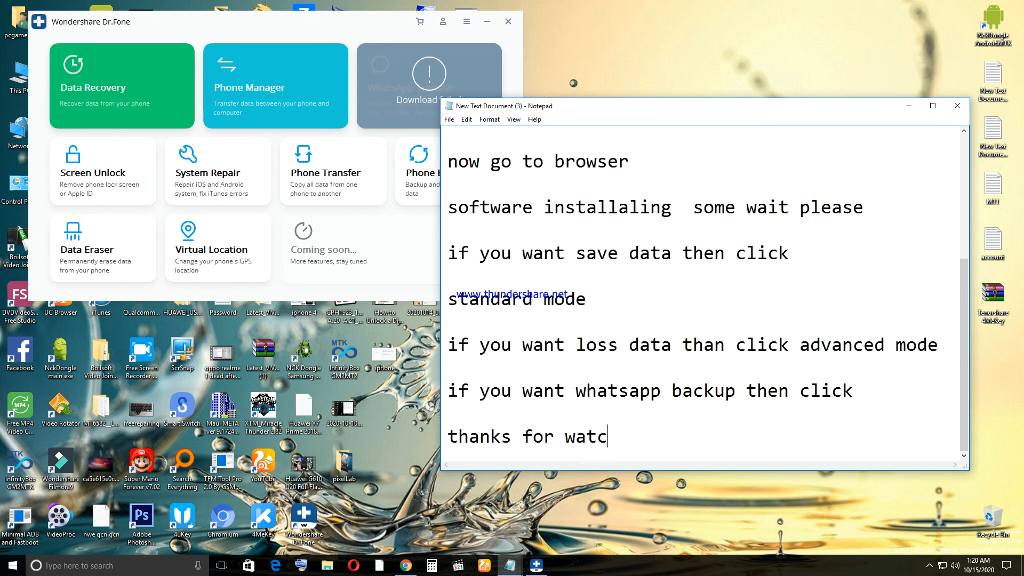
type("hing")
left_click(929, 565)
left_click(920, 545)
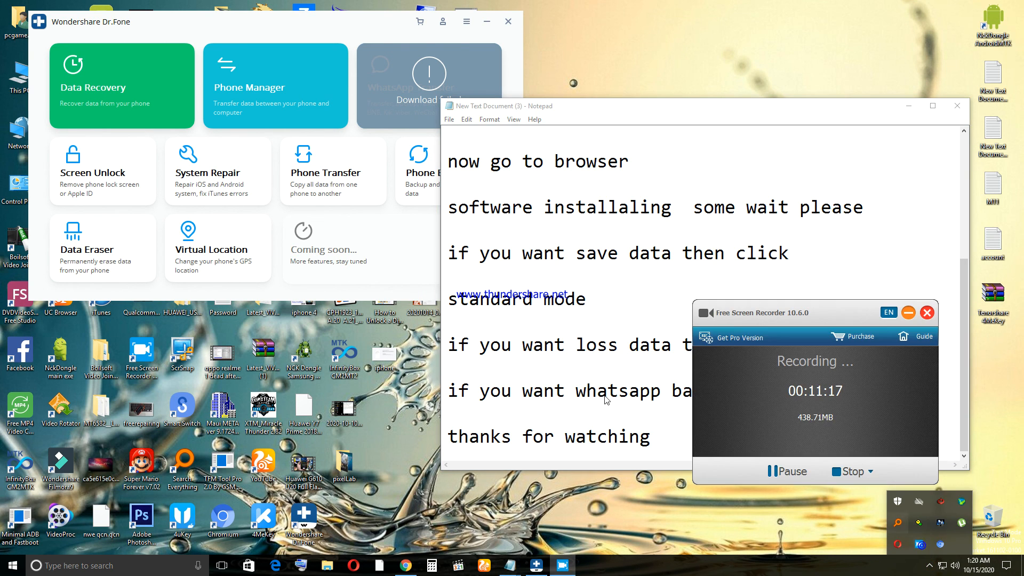